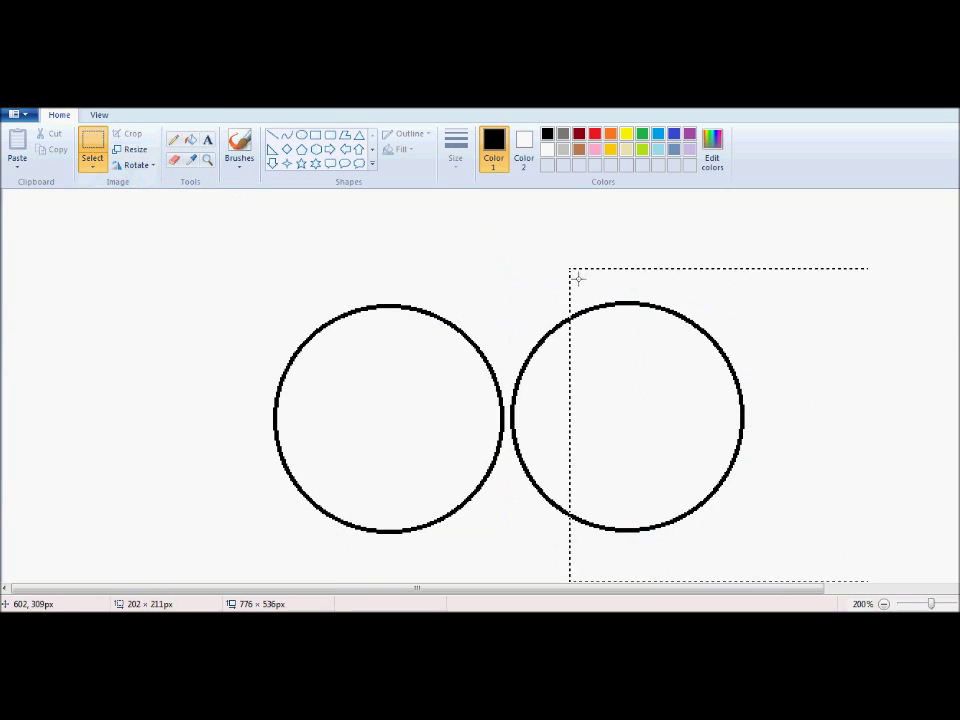
- Select the right-hand circle and move it farther from the left one, leaving a wide gap between the two
left_click_drag(605, 418, 665, 421)
scroll(575, 508, "down", 1)
left_click_drag(570, 588, 650, 588)
left_click_drag(593, 420, 630, 420)
- Pencil muzzles on the facing sides of both circles, with an open eye on the right head and a closed eye on the left
left_click(174, 140)
mouse_move(493, 285)
left_mouse_down()
mouse_move(466, 300)
mouse_move(459, 358)
mouse_move(493, 406)
mouse_move(533, 424)
left_mouse_up()
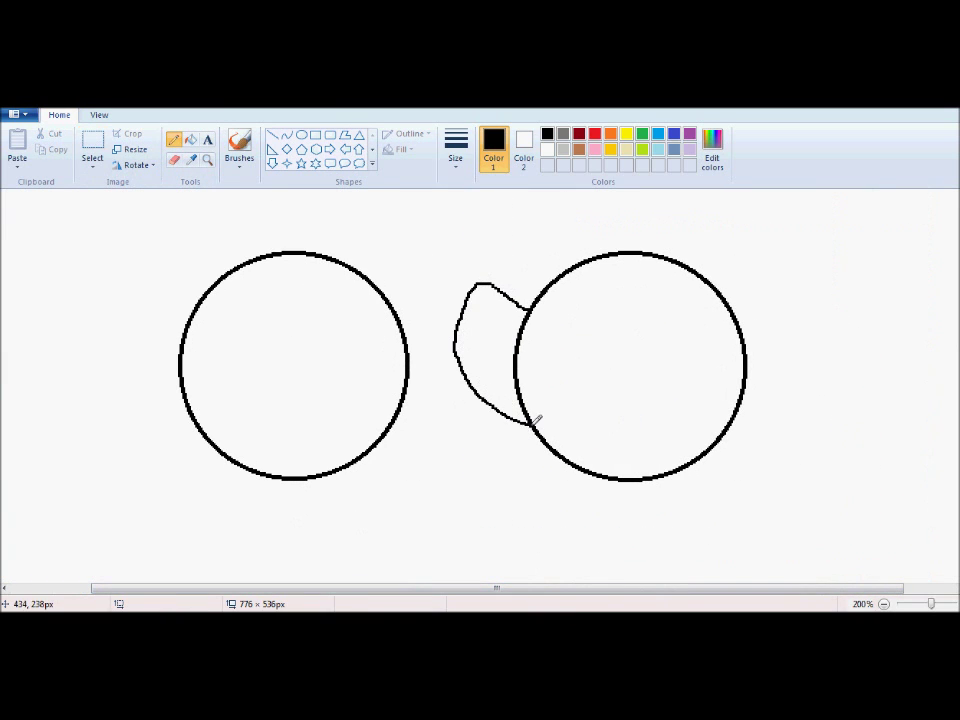
left_click_drag(577, 314, 604, 381)
mouse_move(578, 313)
left_mouse_down()
mouse_move(592, 366)
mouse_move(614, 312)
left_mouse_up()
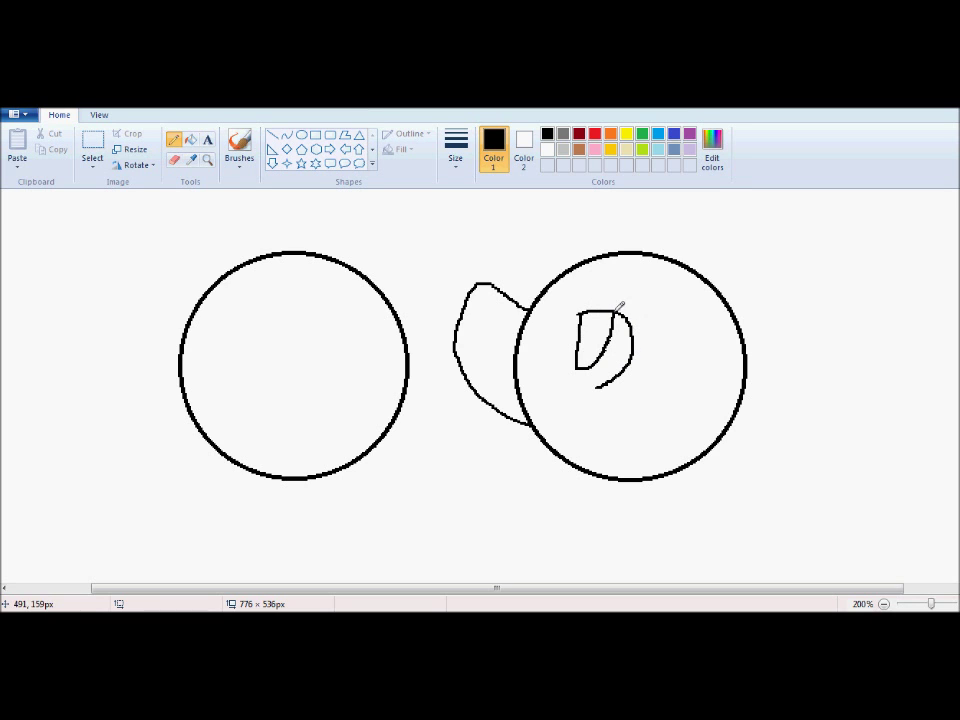
key("ctrl+z")
left_click_drag(397, 313, 421, 391)
left_click_drag(302, 338, 354, 323)
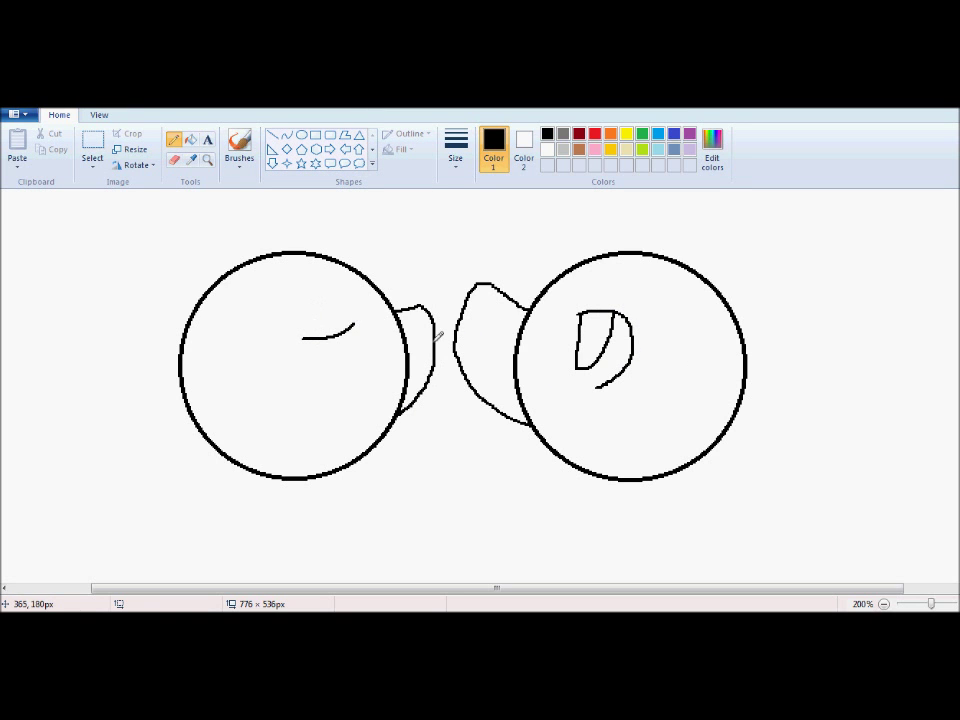
- Erase the lower front of the right head's muzzle and redraw its jaw as a straight slanted line
left_click(174, 159)
left_click_drag(457, 330, 500, 423)
left_click(174, 139)
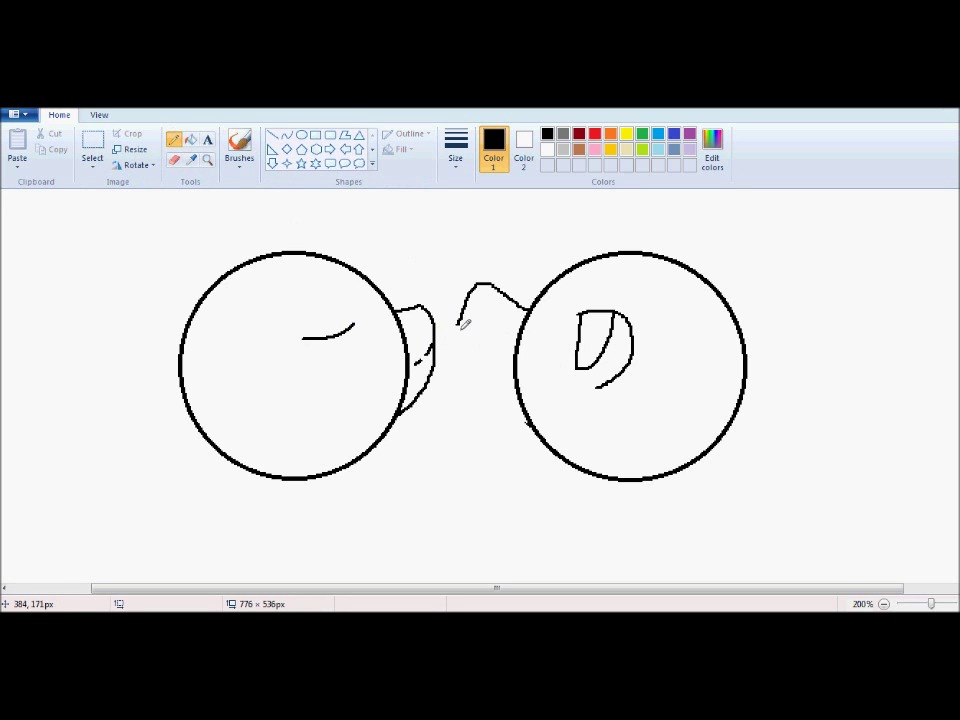
left_click_drag(470, 366, 528, 412)
- Erase the upper part of the right muzzle and redraw it with a pointed nose, a front edge and a short broken mouth line
left_click(174, 159)
mouse_move(466, 292)
left_mouse_down()
mouse_move(461, 332)
mouse_move(482, 274)
left_mouse_up()
left_click(188, 141)
left_click(174, 139)
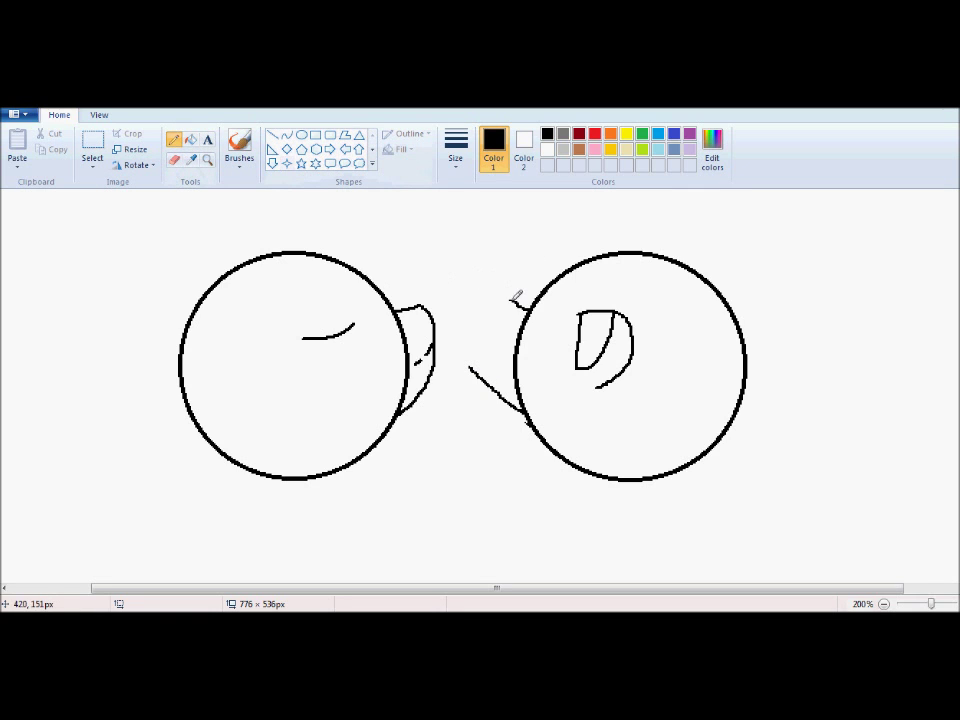
key("ctrl+z")
key("ctrl+z")
mouse_move(529, 310)
left_mouse_down()
mouse_move(513, 300)
mouse_move(471, 342)
left_mouse_up()
key("ctrl+z")
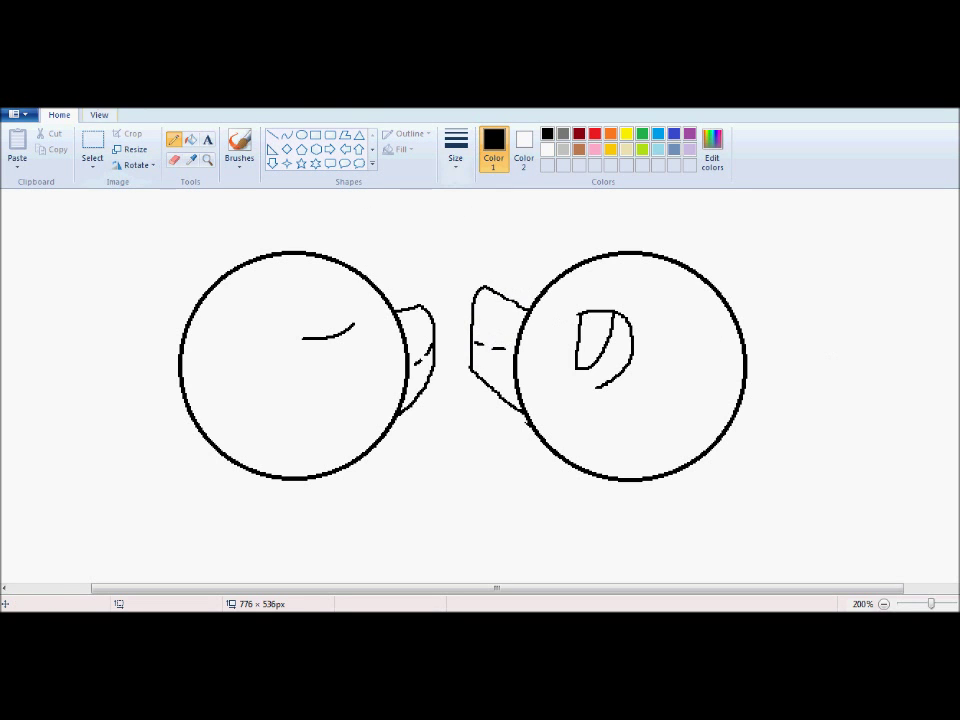
key("ctrl+z")
key("ctrl+z")
left_click_drag(471, 292, 467, 368)
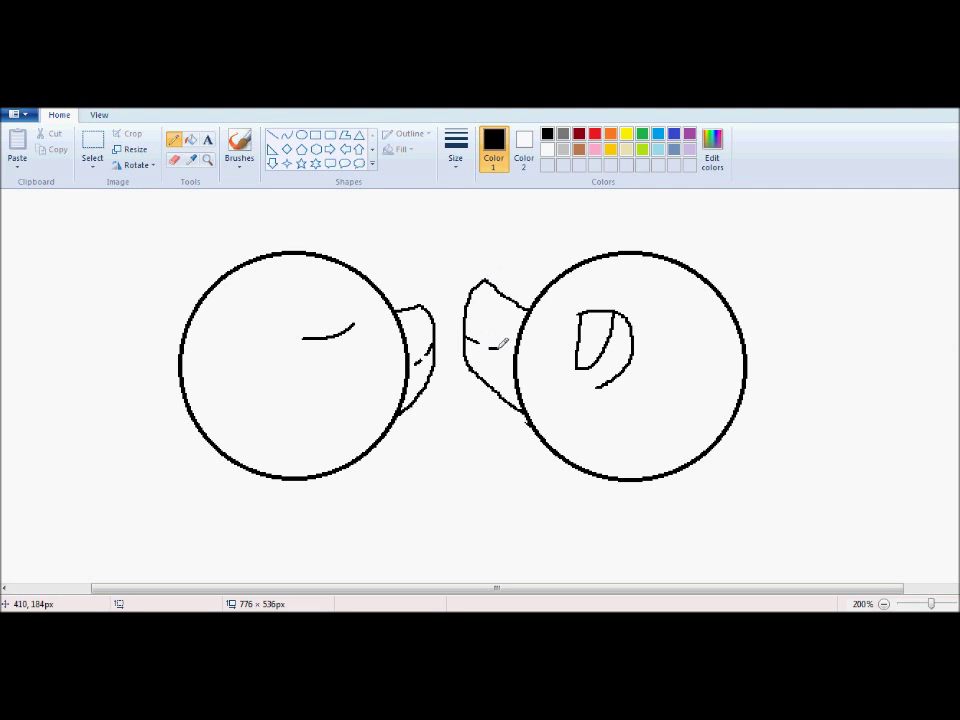
left_click_drag(679, 588, 705, 588)
mouse_move(610, 266)
left_mouse_down()
mouse_move(617, 260)
mouse_move(735, 337)
left_mouse_up()
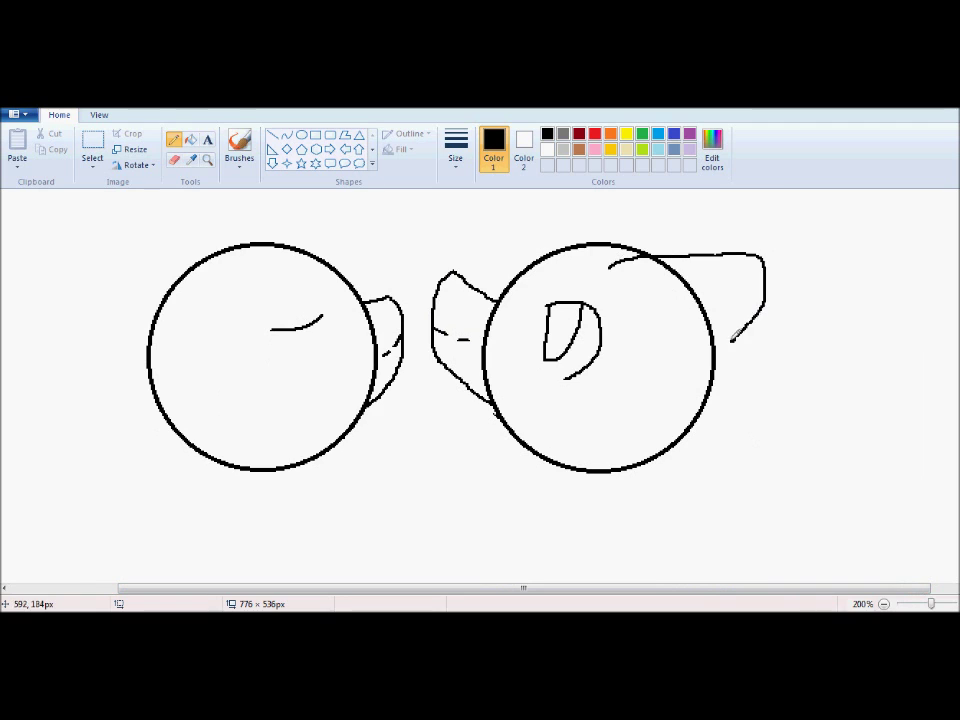
key("ctrl+z")
key("ctrl+z")
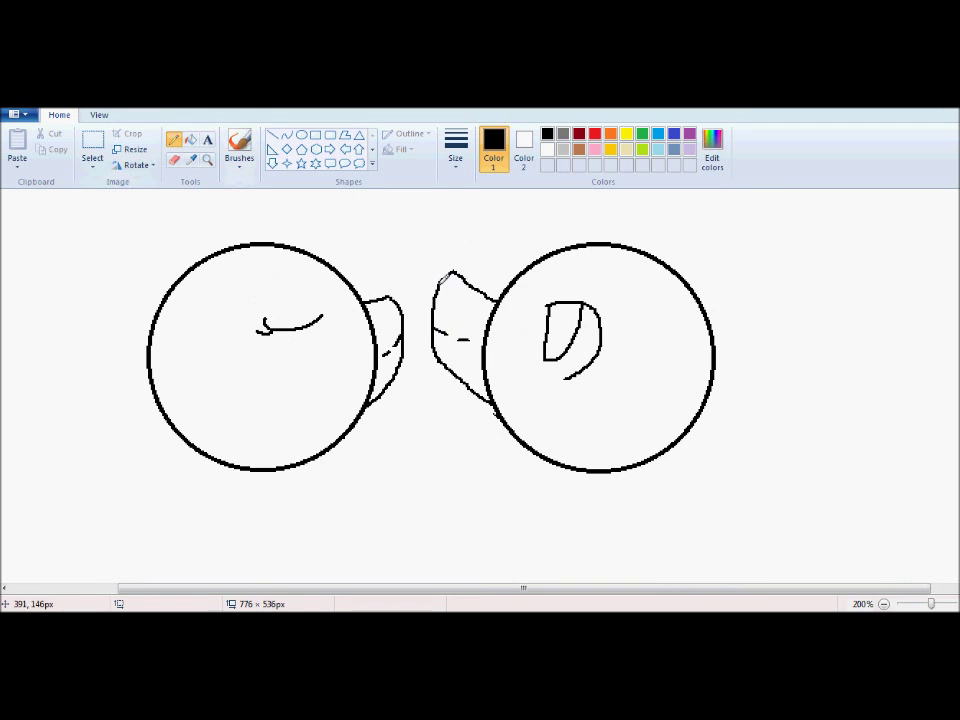
mouse_move(601, 265)
left_mouse_down()
mouse_move(725, 243)
mouse_move(734, 302)
mouse_move(654, 343)
left_mouse_up()
key("ctrl+z")
- Draw a pointed ear on the upper back of each head, making the right head's ear longer
mouse_move(220, 271)
left_mouse_down()
mouse_move(139, 265)
mouse_move(174, 346)
left_mouse_up()
mouse_move(630, 260)
left_mouse_down()
mouse_move(829, 216)
mouse_move(666, 399)
left_mouse_up()
key("ctrl+z")
mouse_move(605, 275)
left_mouse_down()
mouse_move(777, 225)
mouse_move(766, 272)
left_mouse_up()
key("ctrl+z")
mouse_move(620, 255)
left_mouse_down()
mouse_move(764, 198)
mouse_move(759, 269)
mouse_move(676, 355)
mouse_move(774, 220)
mouse_move(777, 266)
mouse_move(678, 362)
left_mouse_up()
key("ctrl+z")
- Erase the circle outlines crossing the two ears and add a curved inner-ear line to each
left_click(175, 159)
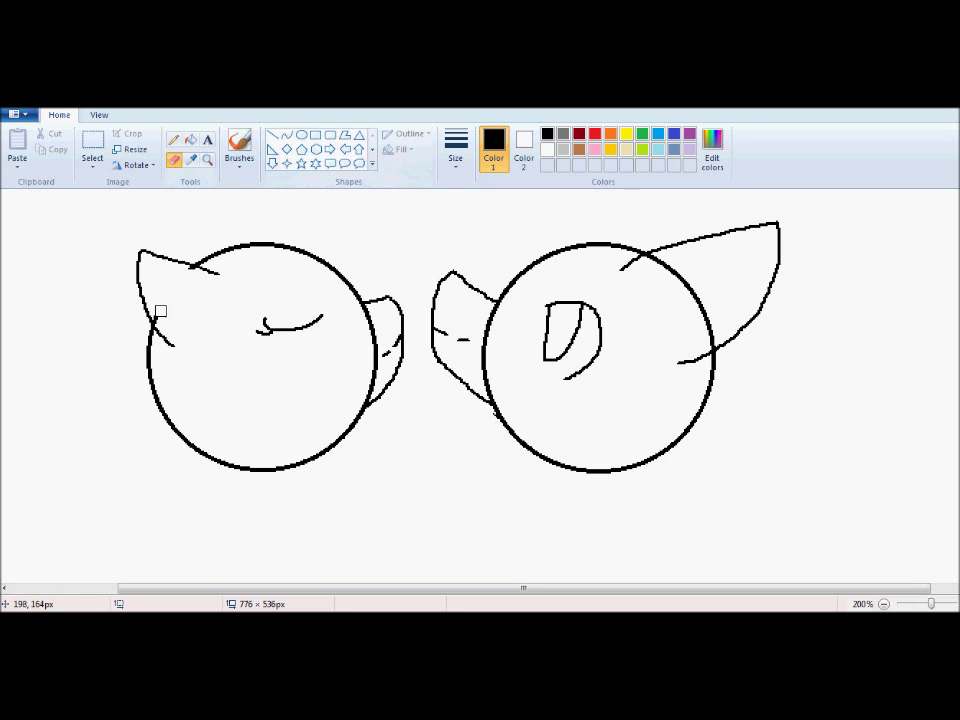
left_click_drag(656, 264, 707, 308)
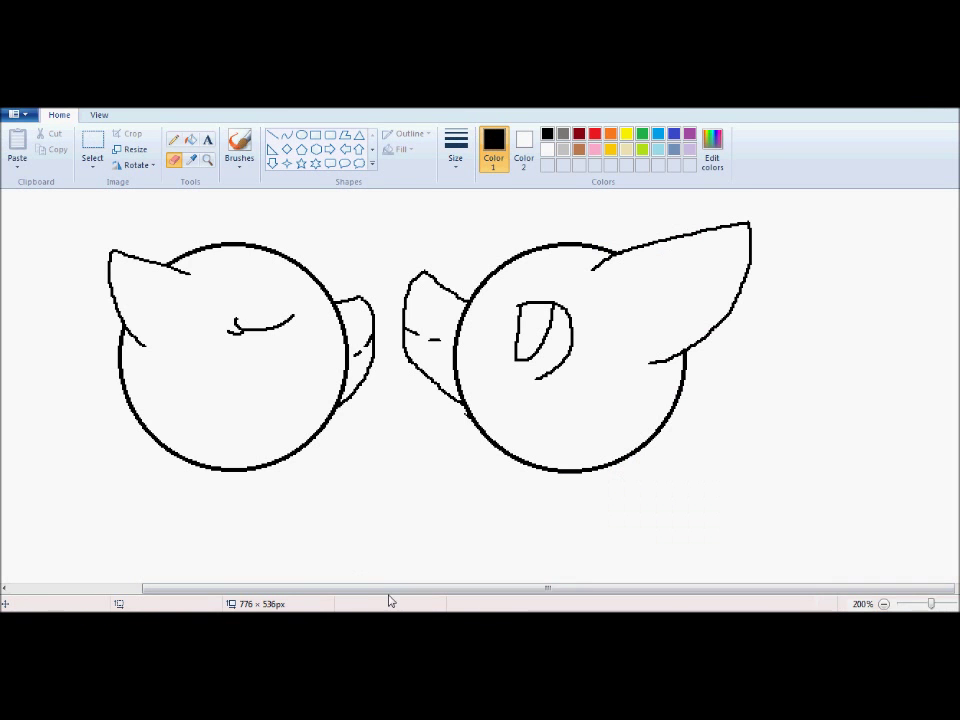
left_click(174, 139)
left_click_drag(115, 249, 146, 311)
mouse_move(750, 222)
left_mouse_down()
mouse_move(719, 274)
mouse_move(672, 322)
mouse_move(634, 338)
left_mouse_up()
- Erase the circle arcs that separate the muzzles from the two heads
scroll(480, 390, "down", 1)
left_click(174, 159)
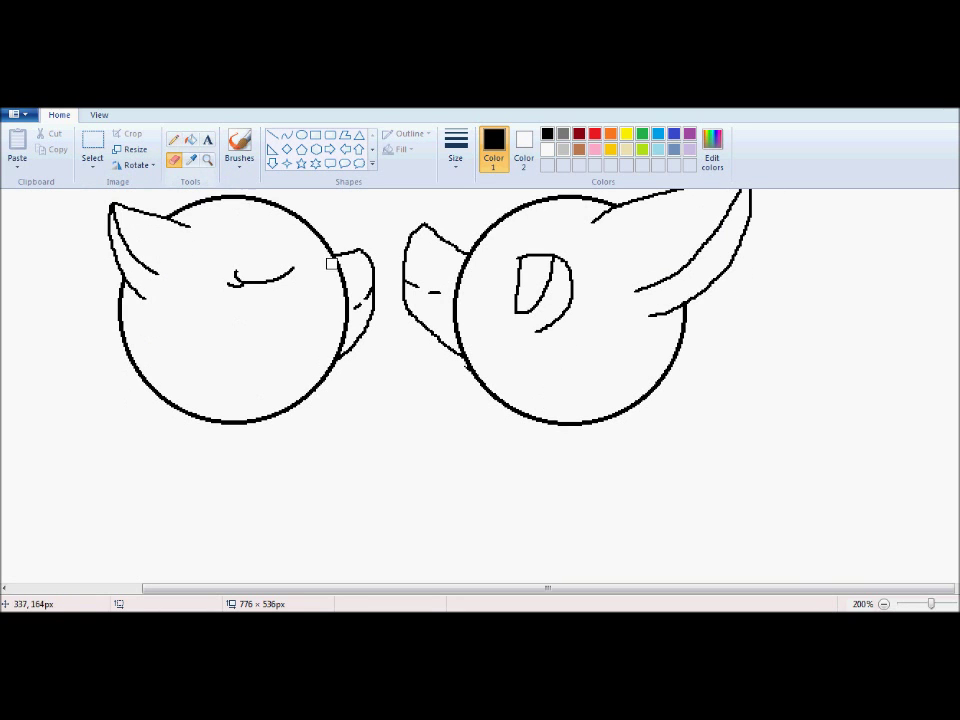
left_click_drag(456, 291, 466, 341)
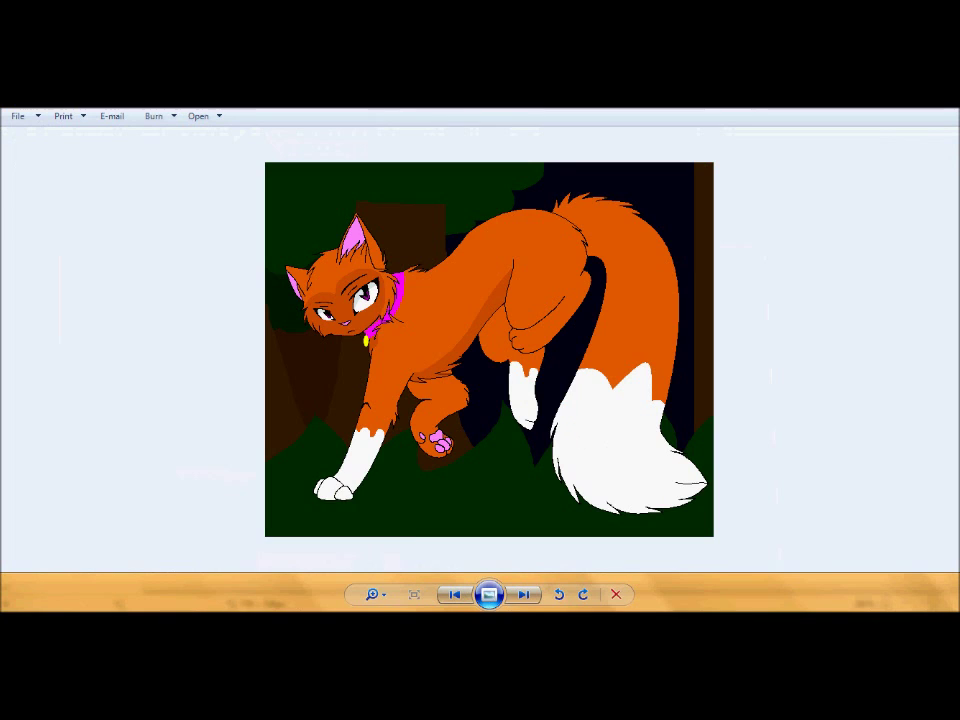
- Switch from the reference picture of the orange cat back to the Paint drawing
left_click(330, 611)
left_click(330, 611)
left_click(330, 611)
- Erase the upper arc of the left head's circle between the ear and the muzzle
mouse_move(119, 285)
left_mouse_down()
mouse_move(147, 413)
mouse_move(227, 360)
mouse_move(230, 335)
left_mouse_up()
key("ctrl+z")
left_click(174, 160)
mouse_move(174, 219)
left_mouse_down()
mouse_move(307, 231)
mouse_move(328, 257)
left_mouse_up()
left_click_drag(228, 204, 210, 204)
- Draw spiky fur along the top of the left head from the ear toward the muzzle
left_click(174, 140)
left_click_drag(155, 220, 214, 200)
scroll(352, 290, "up", 1)
mouse_move(215, 250)
left_mouse_down()
mouse_move(275, 241)
mouse_move(328, 274)
mouse_move(338, 312)
left_mouse_up()
scroll(678, 446, "down", 1)
key("ctrl+z")
left_click_drag(215, 240, 264, 234)
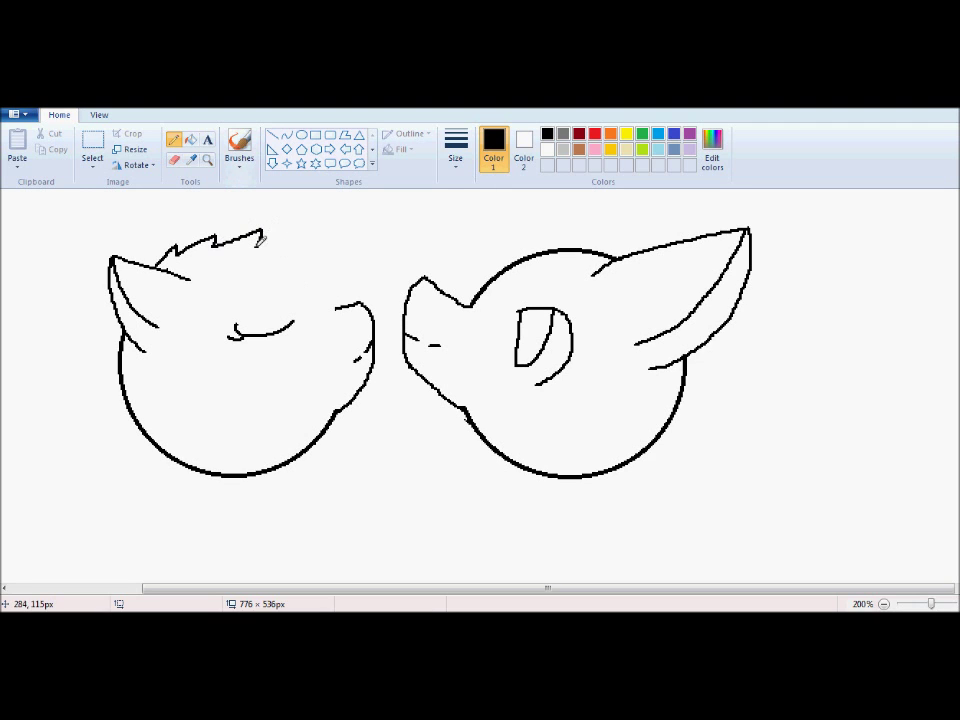
left_click(174, 159)
left_click_drag(331, 301, 313, 286)
left_click(174, 140)
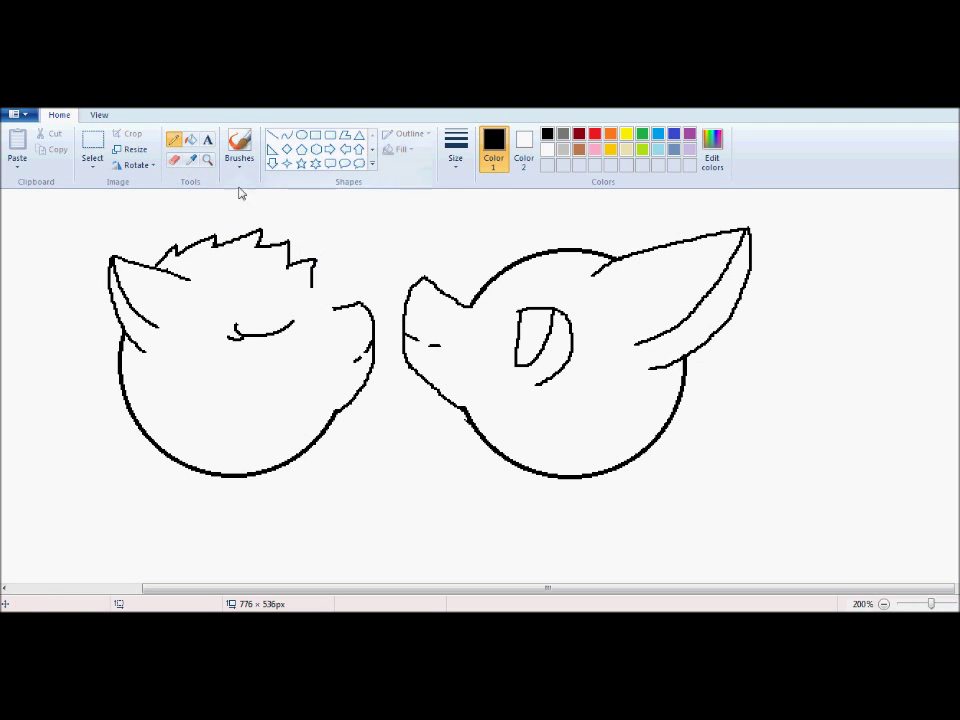
- Undo the last forehead fur strokes and finish the left head with short spikes and a smooth forehead curve to the muzzle
left_click(174, 159)
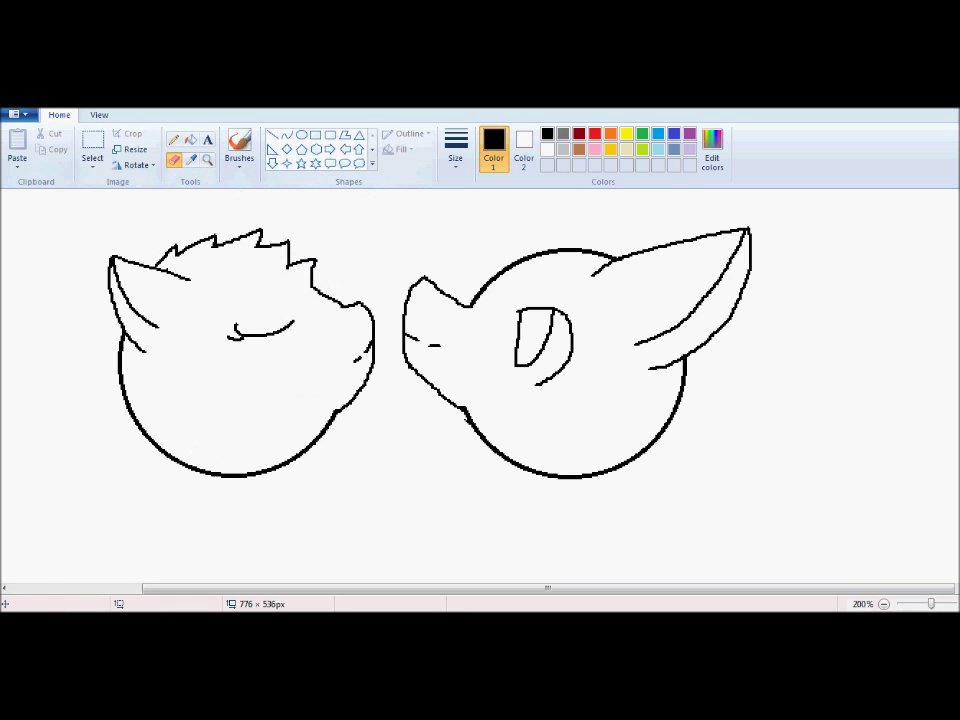
left_click(174, 140)
key("ctrl+z")
key("ctrl+z")
key("ctrl+z")
key("ctrl+z")
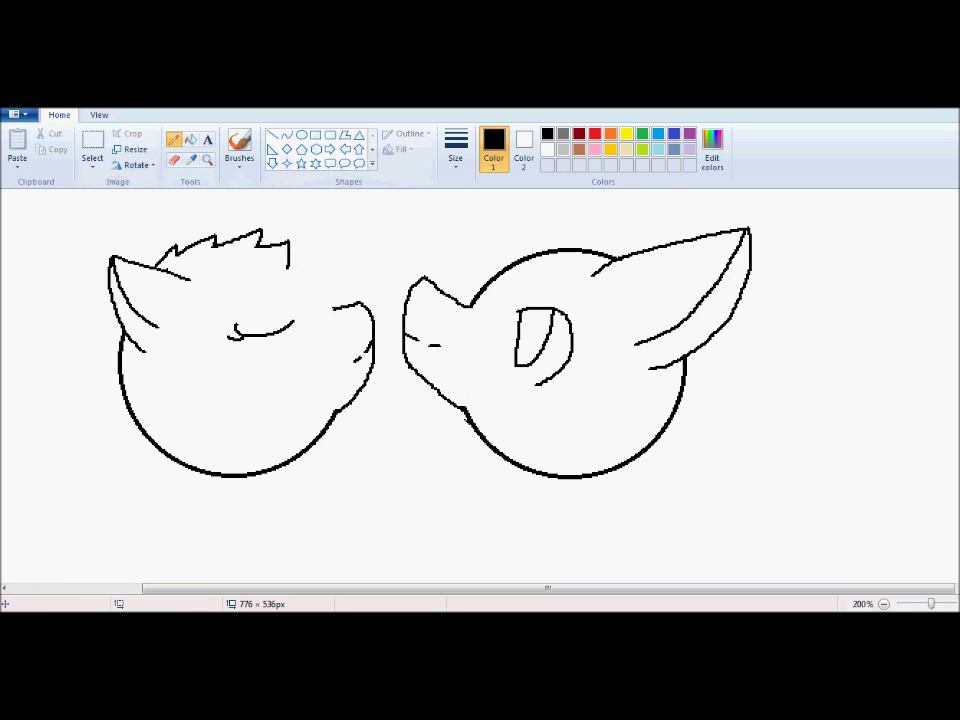
key("ctrl+y")
left_click_drag(216, 245, 310, 280)
- Erase the lower arcs of both head circles, keeping only the muzzle and jaw lines
left_click(174, 159)
left_click_drag(116, 347, 191, 461)
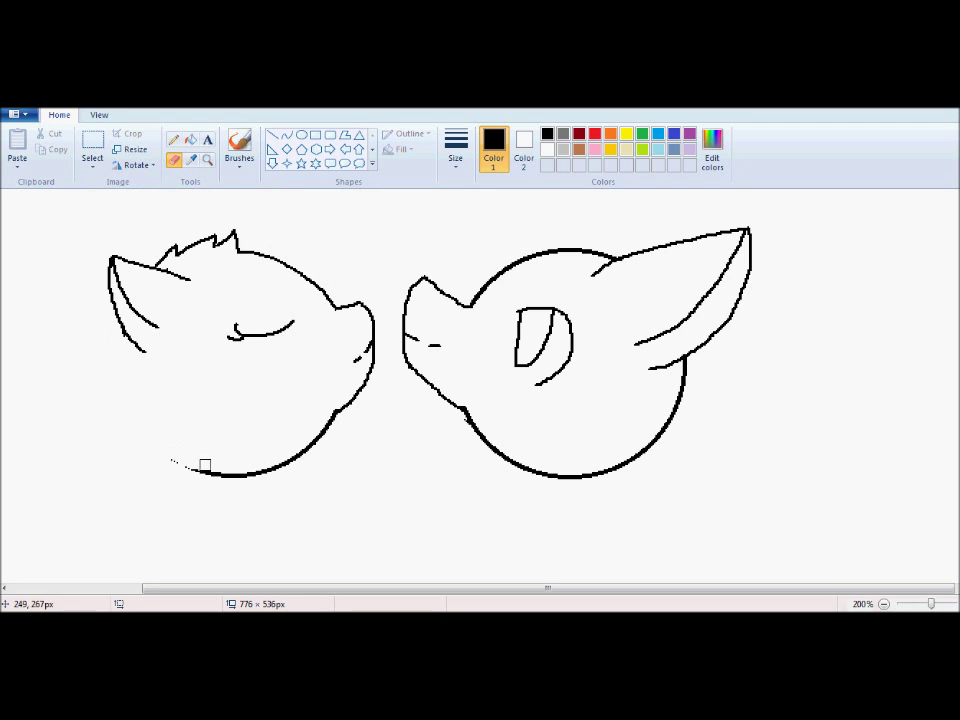
left_click_drag(324, 430, 304, 471)
left_click_drag(222, 477, 209, 475)
scroll(320, 505, "down", 1)
mouse_move(464, 372)
left_mouse_down()
mouse_move(516, 422)
mouse_move(689, 331)
mouse_move(589, 439)
left_mouse_up()
left_click(174, 139)
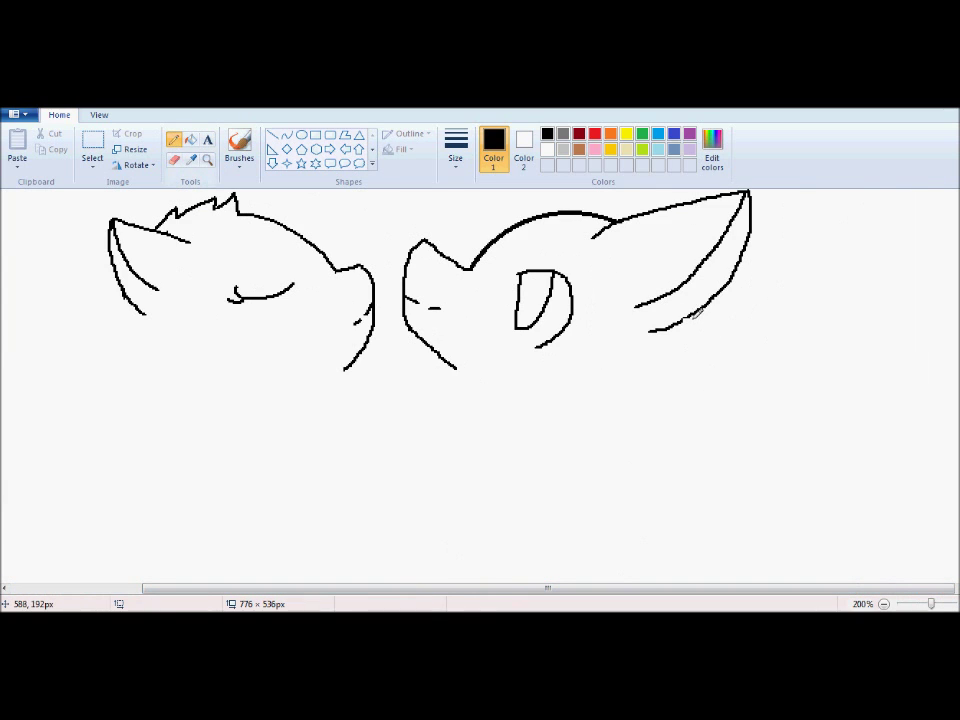
- Erase the right head's top arc and replace it with curved, pointed hair tufts over the forehead
left_click(174, 159)
scroll(306, 281, "up", 3)
mouse_move(462, 366)
left_mouse_down()
mouse_move(571, 313)
mouse_move(575, 292)
mouse_move(575, 321)
left_mouse_up()
left_click(174, 139)
mouse_move(573, 303)
left_mouse_down()
mouse_move(474, 316)
mouse_move(549, 348)
mouse_move(511, 355)
left_mouse_up()
- Erase the small spikes on the left head and redraw them as two larger pointed hair tufts
left_click(174, 159)
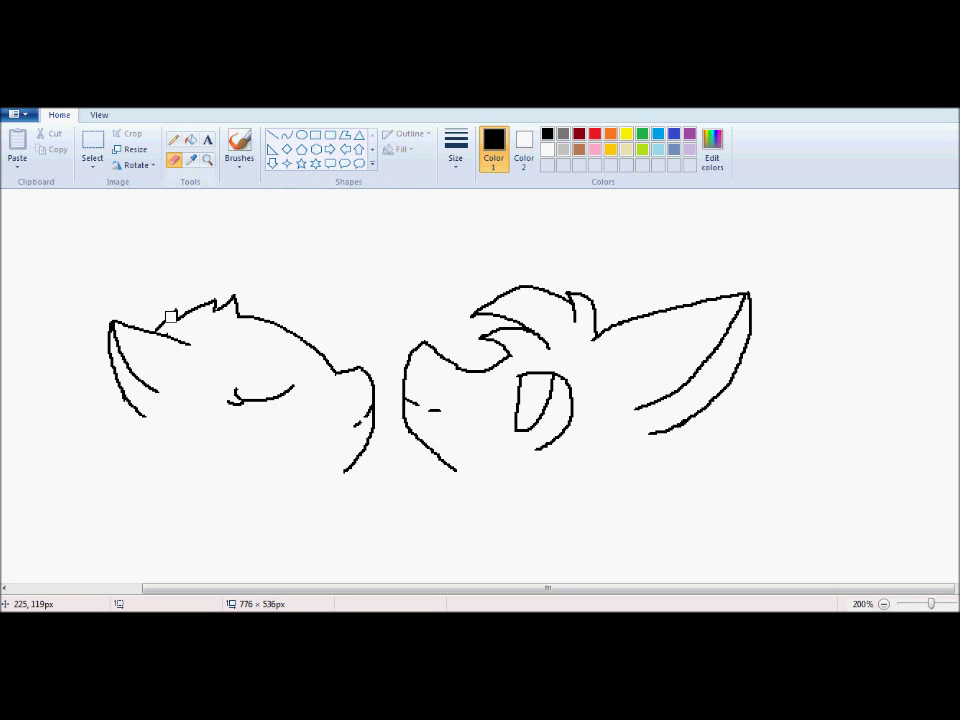
left_click_drag(171, 315, 227, 304)
left_click(174, 139)
mouse_move(165, 321)
left_mouse_down()
mouse_move(208, 303)
mouse_move(279, 308)
left_mouse_up()
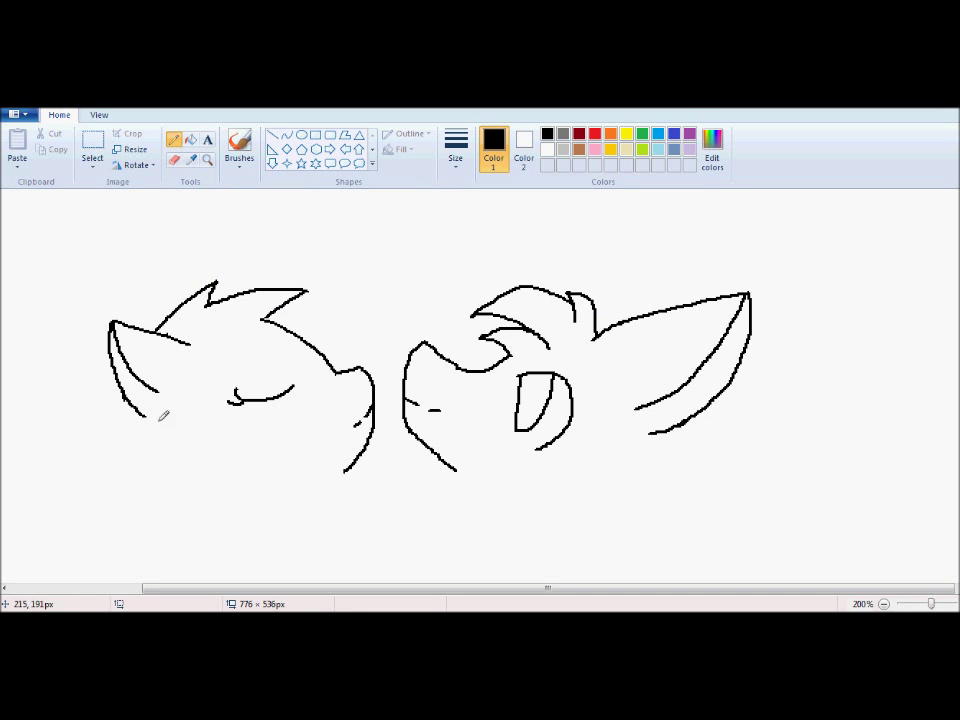
- Add jagged fur at the base of the left head's ear and turn the right head's eye into a closed, arched line
left_click_drag(155, 380, 186, 336)
scroll(186, 336, "down", 3)
left_click(174, 159)
mouse_move(539, 272)
left_mouse_down()
mouse_move(524, 306)
mouse_move(586, 291)
mouse_move(535, 331)
mouse_move(514, 276)
mouse_move(553, 312)
left_mouse_up()
left_click(174, 139)
scroll(480, 386, "up", 1)
scroll(480, 386, "down", 1)
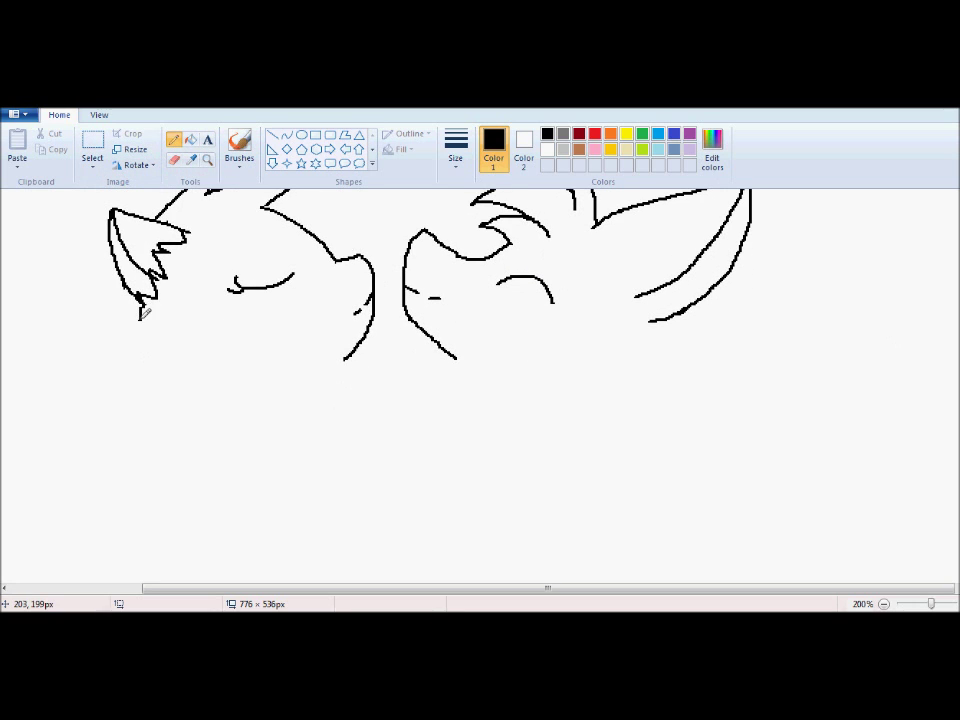
- Draw the back of the left figure's neck below the ear and jagged chest fur below its jaw
left_click_drag(142, 303, 163, 393)
scroll(600, 380, "down", 2)
left_click_drag(344, 296, 352, 357)
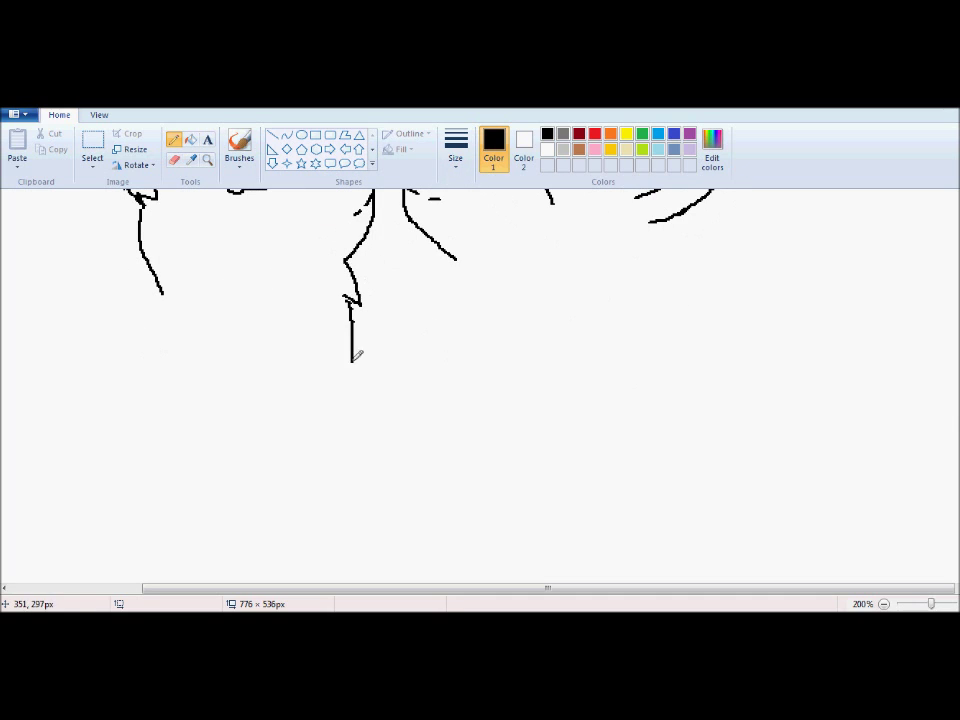
key("ctrl+z")
left_click_drag(350, 302, 367, 349)
left_click_drag(285, 262, 270, 461)
key("ctrl+z")
mouse_move(327, 255)
left_mouse_down()
mouse_move(348, 442)
mouse_move(425, 476)
left_mouse_up()
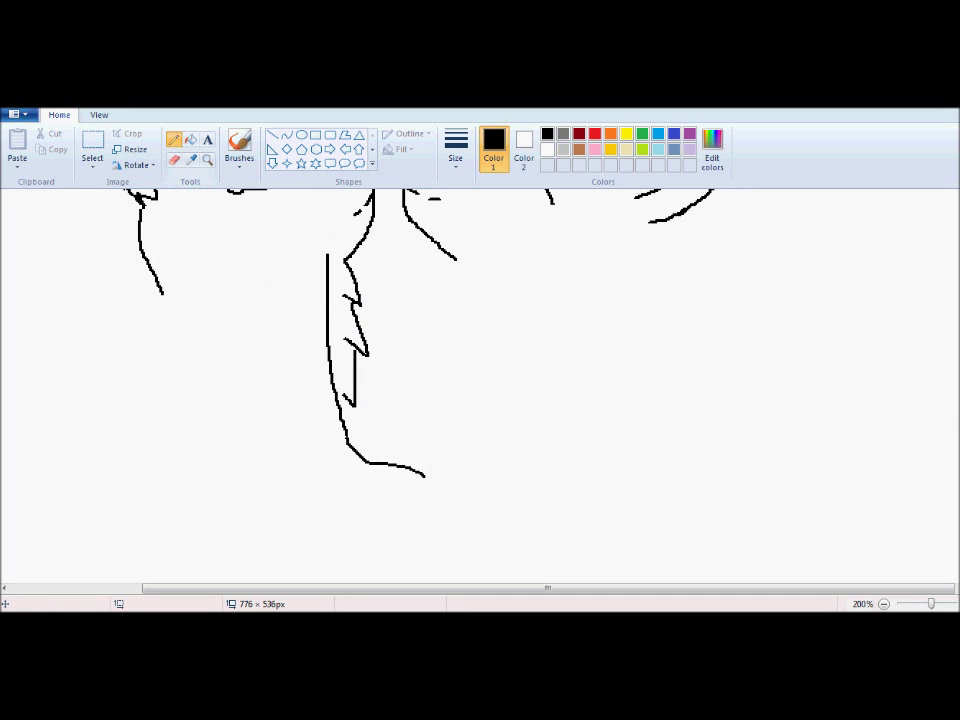
key("ctrl+z")
- Draw the left figure's lower back, rounded haunch and hind paw with toe lines
scroll(200, 350, "up", 2)
scroll(200, 350, "down", 1)
mouse_move(164, 310)
left_mouse_down()
mouse_move(150, 476)
mouse_move(173, 512)
left_mouse_up()
left_click_drag(225, 370, 197, 500)
key("ctrl+z")
scroll(255, 324, "down", 1)
mouse_move(262, 322)
left_mouse_down()
mouse_move(285, 422)
mouse_move(334, 441)
mouse_move(337, 452)
left_mouse_up()
left_click(174, 159)
left_click(174, 140)
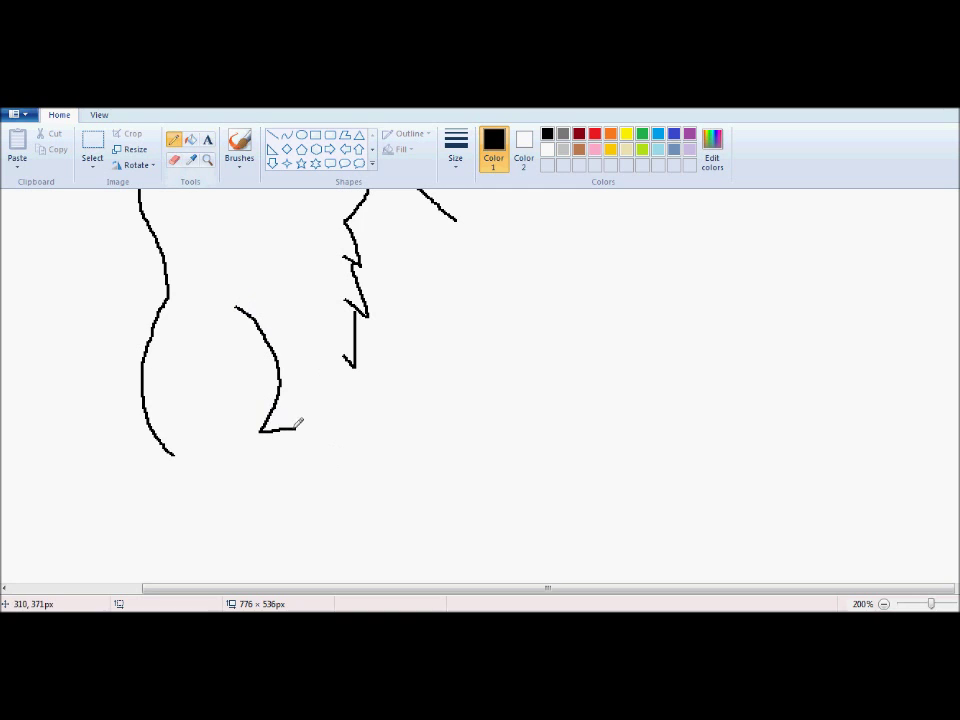
mouse_move(315, 455)
left_mouse_down()
mouse_move(315, 472)
mouse_move(202, 473)
mouse_move(173, 456)
left_mouse_up()
scroll(172, 450, "up", 4)
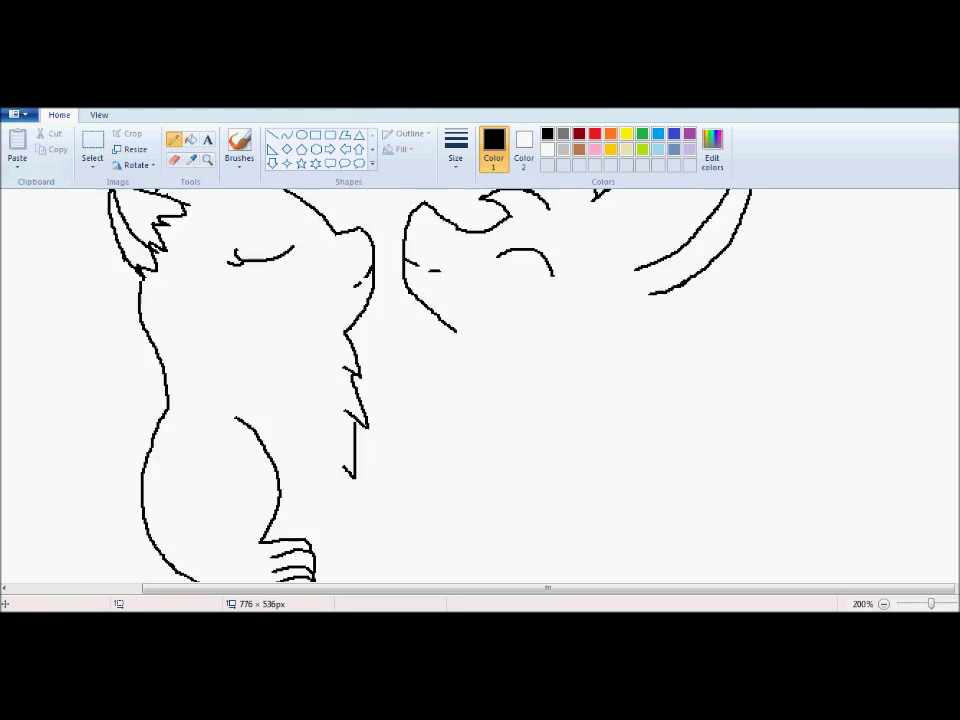
- Try to reposition the left figure's haunch and paw with a rectangular selection, and undo those changes
scroll(172, 450, "down", 5)
left_click(93, 143)
mouse_move(120, 254)
left_mouse_down()
mouse_move(308, 404)
mouse_move(324, 492)
left_mouse_up()
left_click_drag(274, 390, 278, 431)
left_click(93, 163)
left_click(142, 296)
left_click_drag(217, 388, 235, 391)
scroll(480, 385, "up", 2)
scroll(480, 385, "down", 5)
key("ctrl+z")
key("ctrl+z")
key("ctrl+z")
key("ctrl+z")
key("ctrl+z")
key("ctrl+z")
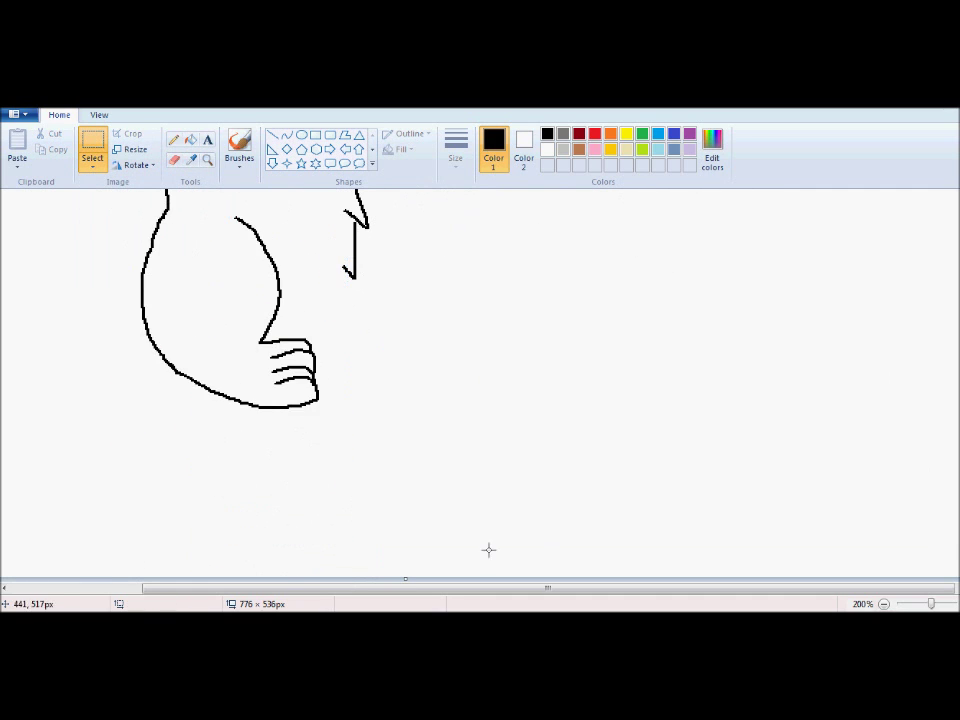
- Draw the left figure's front leg behind the chest fur, ending in a rounded paw with toe lines
scroll(928, 443, "up", 4)
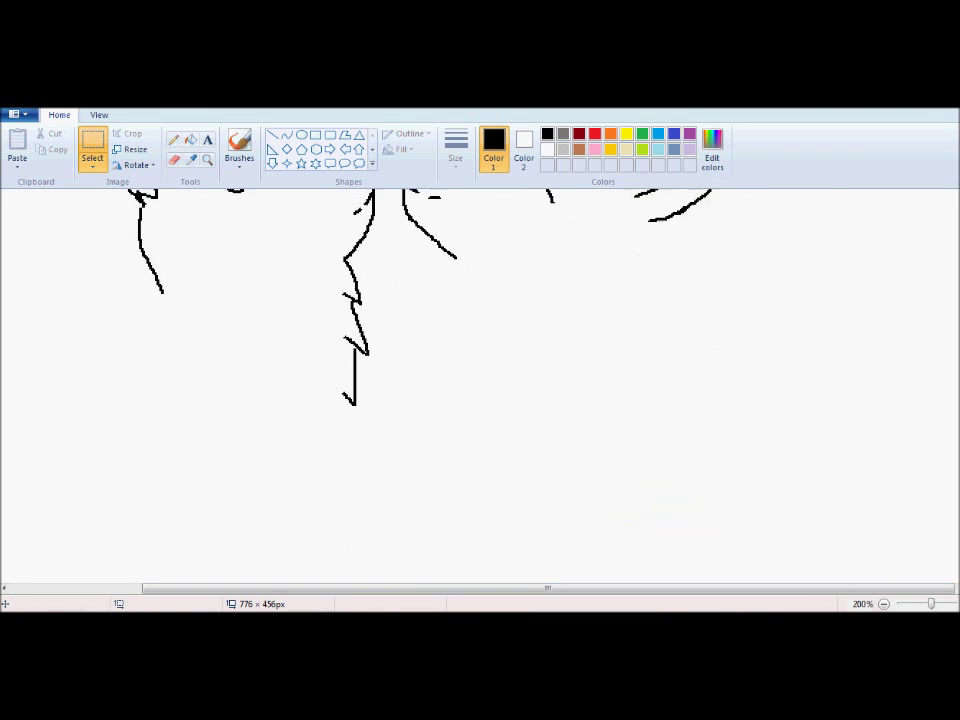
scroll(480, 291, "up", 1)
left_click_drag(469, 289, 519, 581)
scroll(480, 385, "down", 4)
left_click_drag(519, 408, 597, 445)
left_click_drag(531, 446, 594, 438)
left_click_drag(597, 445, 606, 469)
mouse_move(535, 473)
left_mouse_down()
mouse_move(576, 464)
mouse_move(540, 490)
left_mouse_up()
left_click_drag(608, 472, 600, 518)
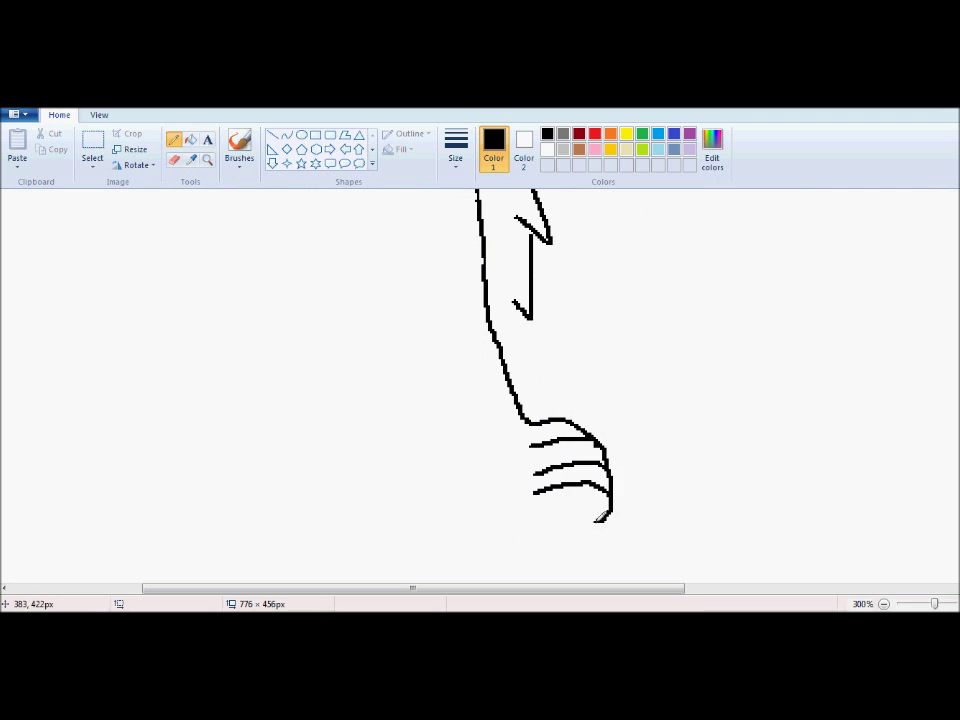
left_click_drag(600, 518, 493, 537)
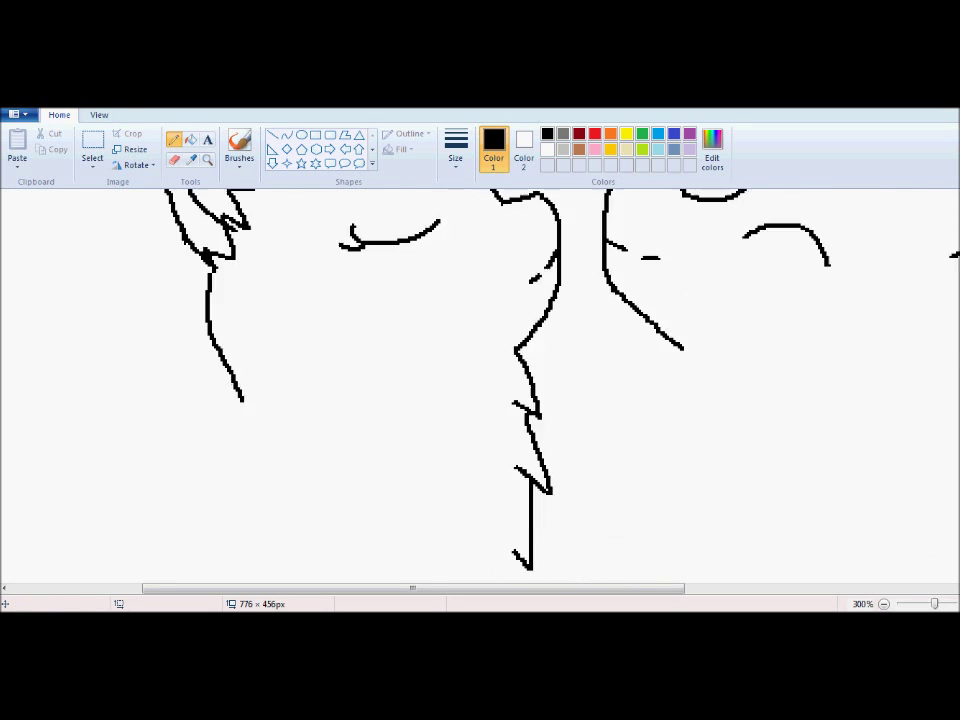
- Try out several front leg and paw strokes for the left figure below its chest fur, and undo them
scroll(480, 300, "down", 6)
mouse_move(471, 225)
left_mouse_down()
mouse_move(484, 317)
mouse_move(628, 456)
mouse_move(645, 487)
left_mouse_up()
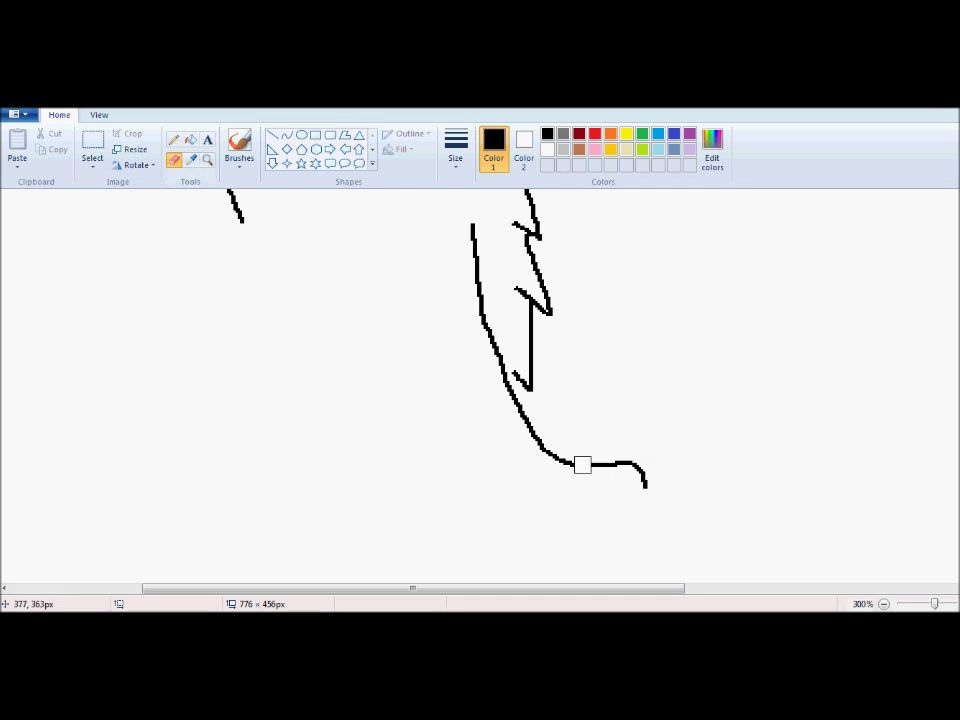
key("ctrl+z")
left_click_drag(572, 461, 615, 506)
mouse_move(547, 514)
left_mouse_down()
mouse_move(615, 510)
mouse_move(506, 562)
mouse_move(407, 233)
mouse_move(531, 450)
mouse_move(669, 548)
left_mouse_up()
scroll(834, 444, "up", 2)
scroll(480, 385, "down", 2)
key("ctrl+z")
key("ctrl+z")
key("ctrl+z")
key("ctrl+z")
key("ctrl+z")
mouse_move(560, 588)
left_mouse_down()
mouse_move(420, 588)
mouse_move(585, 588)
left_mouse_up()
key("ctrl+z")
key("ctrl+z")
mouse_move(525, 525)
left_mouse_down()
mouse_move(589, 548)
mouse_move(575, 575)
mouse_move(483, 562)
left_mouse_up()
left_click_drag(575, 588, 440, 588)
key("ctrl+z")
key("ctrl+z")
scroll(420, 309, "right", 6)
key("ctrl+z")
- Draw the left figure's front leg below the chest fur, ending in a paw with curved toe lines
mouse_move(451, 228)
left_mouse_down()
mouse_move(489, 392)
mouse_move(598, 513)
left_mouse_up()
left_click_drag(533, 512, 598, 521)
mouse_move(549, 544)
left_mouse_down()
mouse_move(600, 546)
mouse_move(419, 450)
mouse_move(411, 275)
left_mouse_up()
scroll(660, 568, "up", 3)
scroll(660, 568, "down", 3)
- Outline the left figure's front leg with a free-form selection and move it down against the chest fur
left_click(883, 604)
left_click(92, 148)
mouse_move(199, 312)
left_mouse_down()
mouse_move(317, 536)
mouse_move(468, 452)
mouse_move(330, 300)
left_mouse_up()
mouse_move(367, 387)
left_mouse_down()
mouse_move(382, 457)
mouse_move(388, 439)
left_mouse_up()
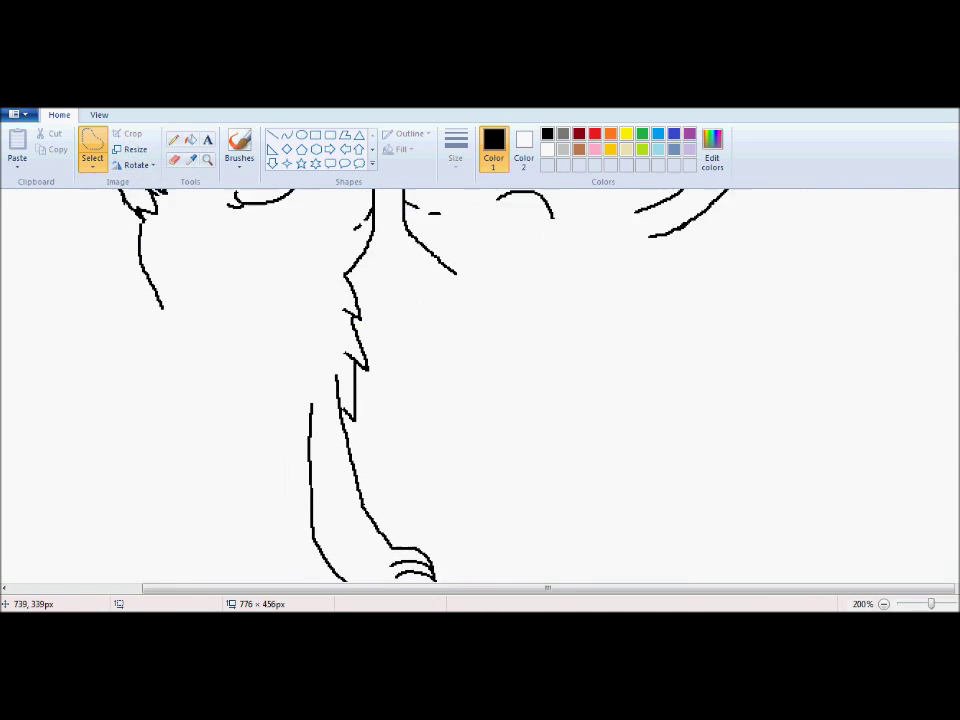
- Try to draw the left figure's back and haunch in pencil, and undo the strokes
left_click(173, 139)
left_click_drag(170, 337, 129, 427)
left_click_drag(200, 588, 69, 588)
key("ctrl+z")
key("ctrl+z")
mouse_move(318, 285)
left_mouse_down()
mouse_move(189, 375)
mouse_move(208, 489)
left_mouse_up()
key("ctrl+z")
key("ctrl+z")
- Shorten the canvas to 776 × 385 px and draw the left figure's back, rump fur and rounded haunch
left_click_drag(561, 578, 565, 476)
mouse_move(328, 393)
left_mouse_down()
mouse_move(355, 395)
mouse_move(294, 422)
mouse_move(193, 434)
mouse_move(294, 508)
mouse_move(266, 573)
left_mouse_up()
left_click_drag(175, 490, 179, 533)
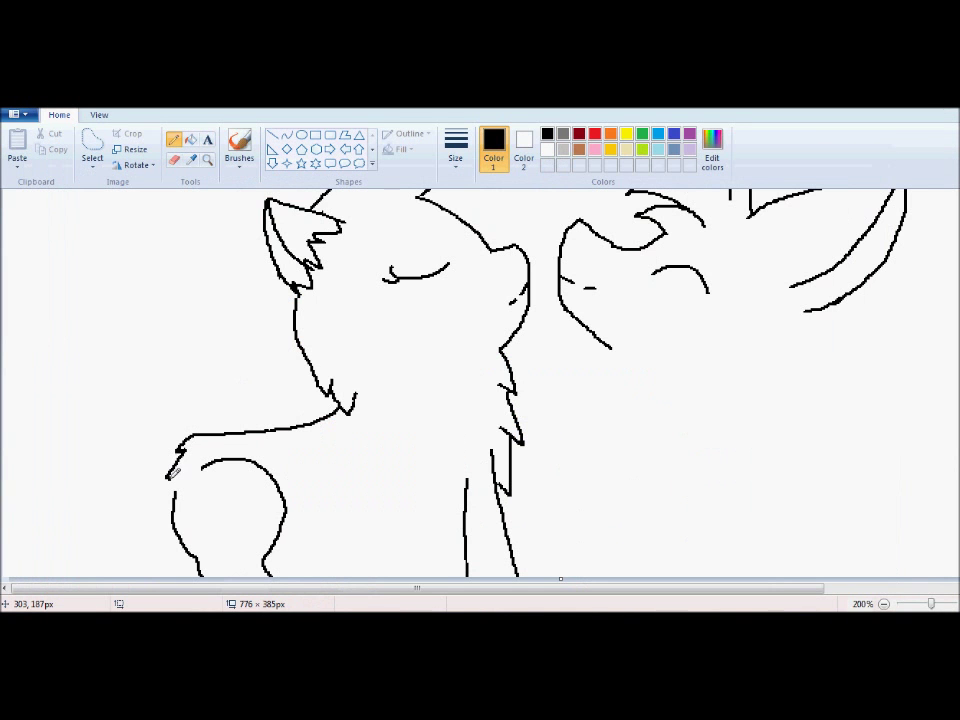
- Draw the left figure's tail rising from the rump, arching over and ending in a downward point, undoing unsuitable versions
mouse_move(168, 479)
left_mouse_down()
mouse_move(66, 282)
mouse_move(84, 434)
mouse_move(171, 516)
left_mouse_up()
key("ctrl+z")
mouse_move(152, 440)
left_mouse_down()
mouse_move(212, 283)
mouse_move(66, 444)
mouse_move(129, 450)
left_mouse_up()
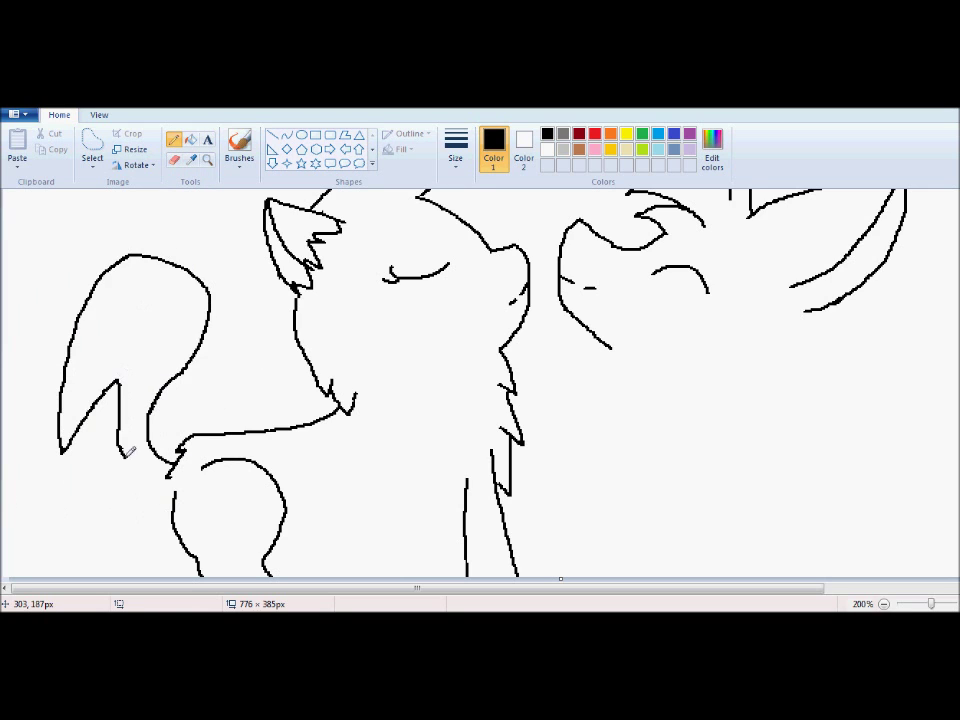
key("ctrl+z")
mouse_move(178, 458)
left_mouse_down()
mouse_move(45, 350)
mouse_move(176, 488)
mouse_move(177, 550)
left_mouse_up()
key("ctrl+z")
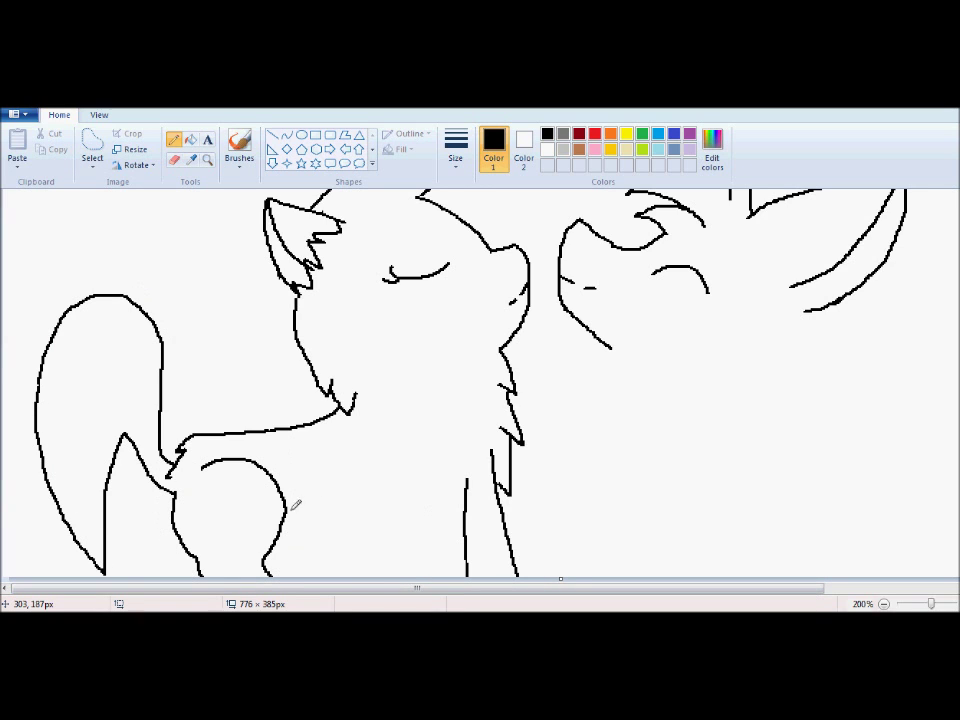
- Draw the left figure's belly with the Curve tool from haunch to front leg, replacing a short section with jagged fur
left_click_drag(286, 511, 313, 512)
left_click_drag(294, 529, 365, 503)
key("ctrl+z")
left_click(287, 135)
left_click_drag(286, 520, 464, 509)
left_click_drag(390, 515, 378, 543)
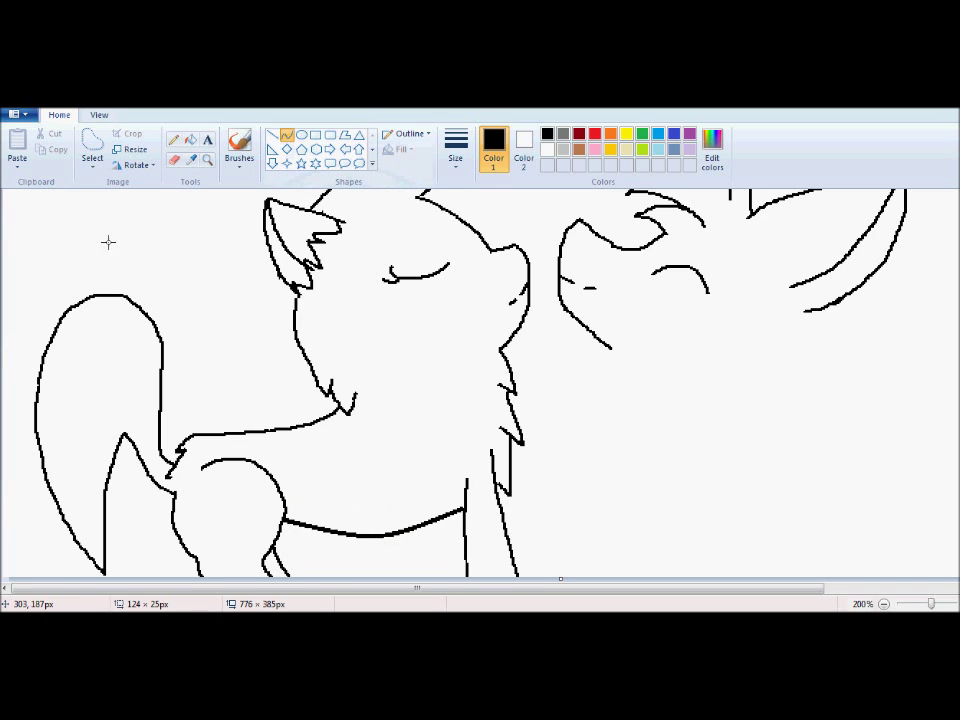
left_click(174, 159)
left_click_drag(330, 514, 371, 536)
left_click(174, 140)
- Erase the left figure's back line and redraw it as a fuller arch from the rump to the neck
left_click(174, 159)
left_click_drag(330, 412, 180, 443)
left_click(174, 139)
left_click_drag(315, 378, 266, 392)
key("ctrl+z")
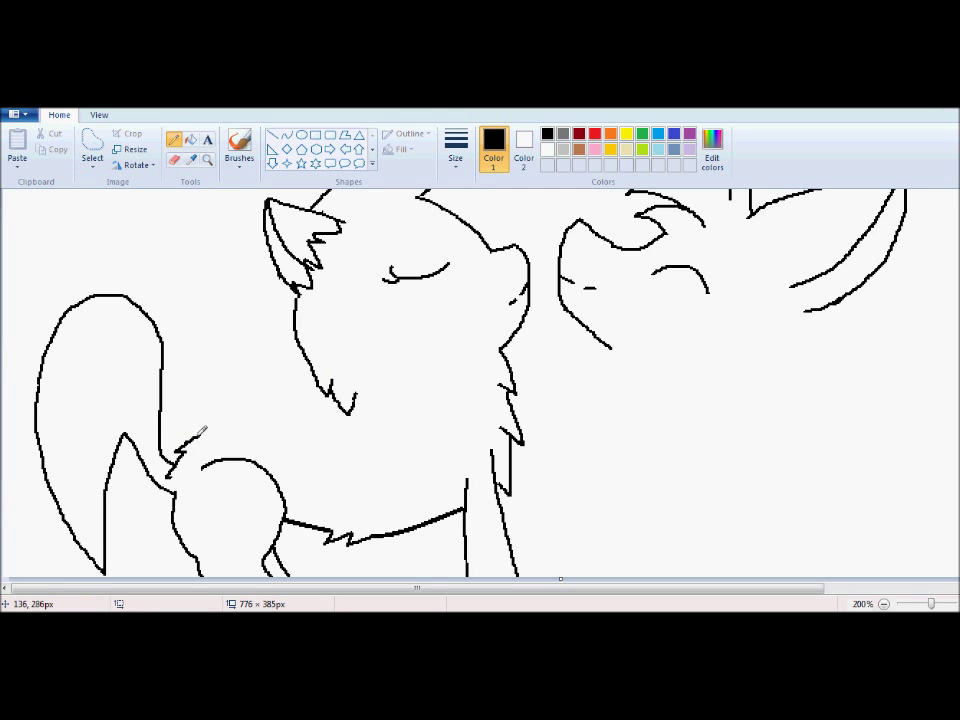
left_click_drag(202, 432, 316, 396)
- Draw jagged chest fur below the right figure's jaw and the left figure's far front leg
left_click_drag(424, 588, 557, 588)
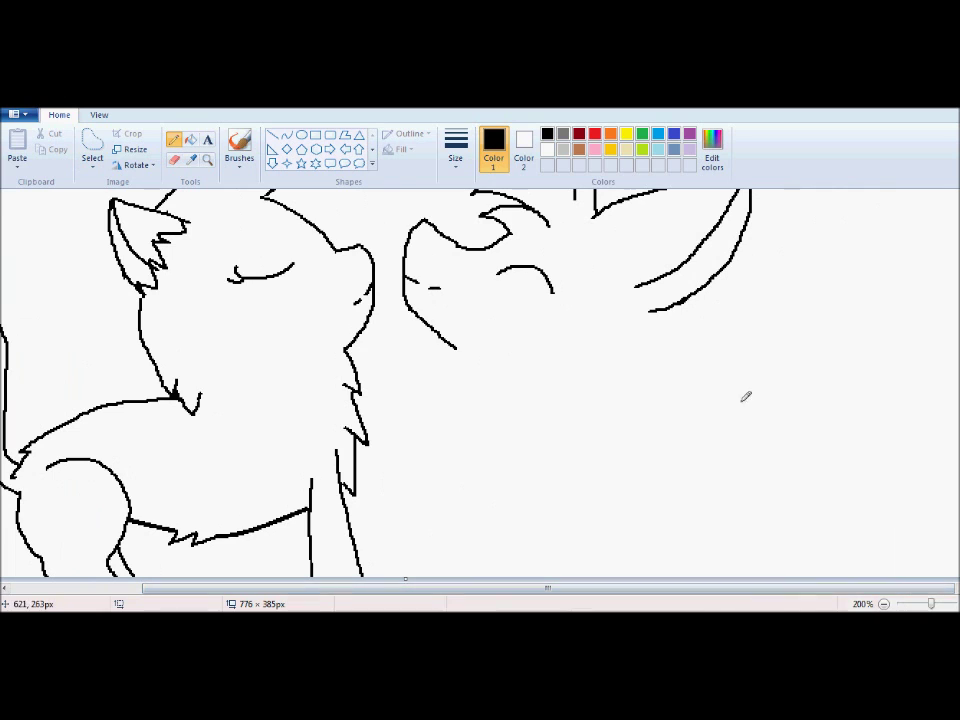
left_click_drag(445, 366, 459, 462)
left_click_drag(294, 510, 288, 577)
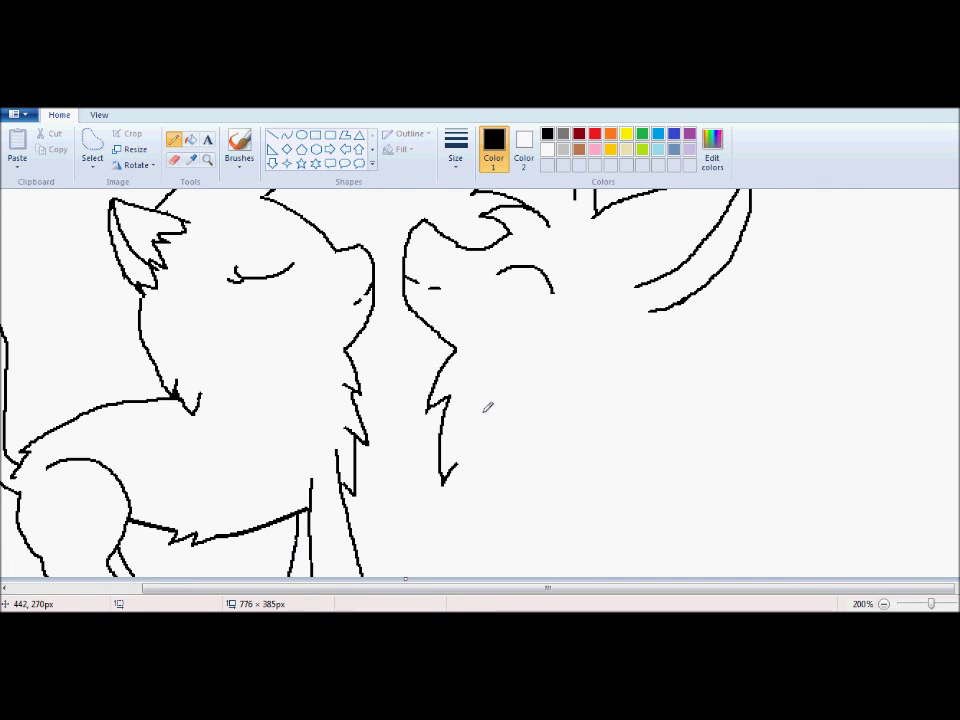
- Draw the right figure's near front leg below the chest fur, running to the canvas edge
left_click_drag(476, 466, 481, 525)
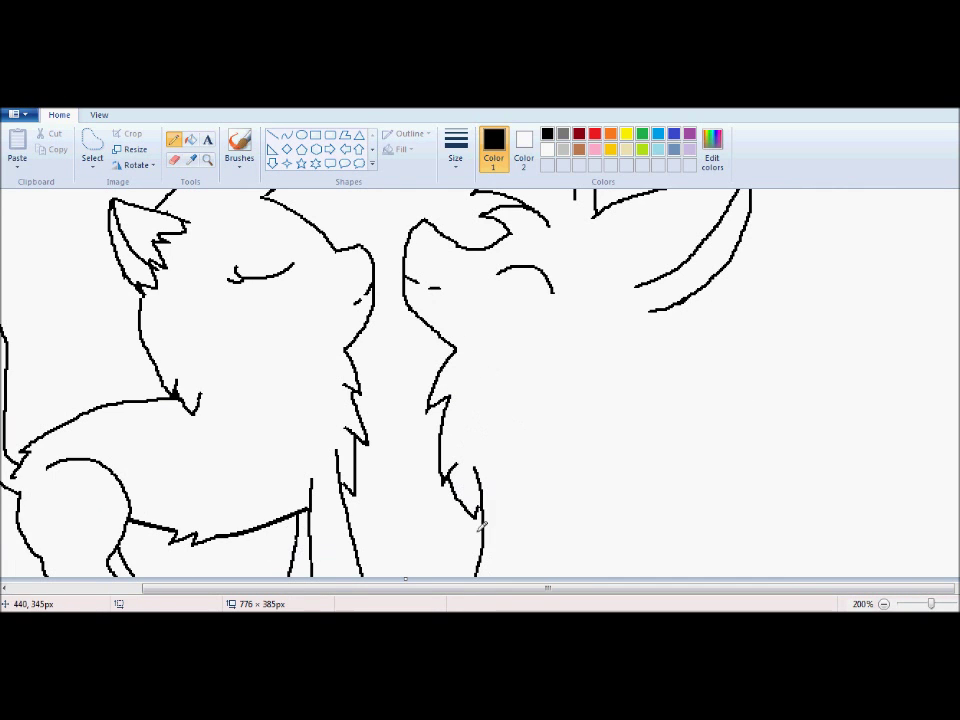
left_click_drag(541, 510, 542, 578)
key("ctrl+z")
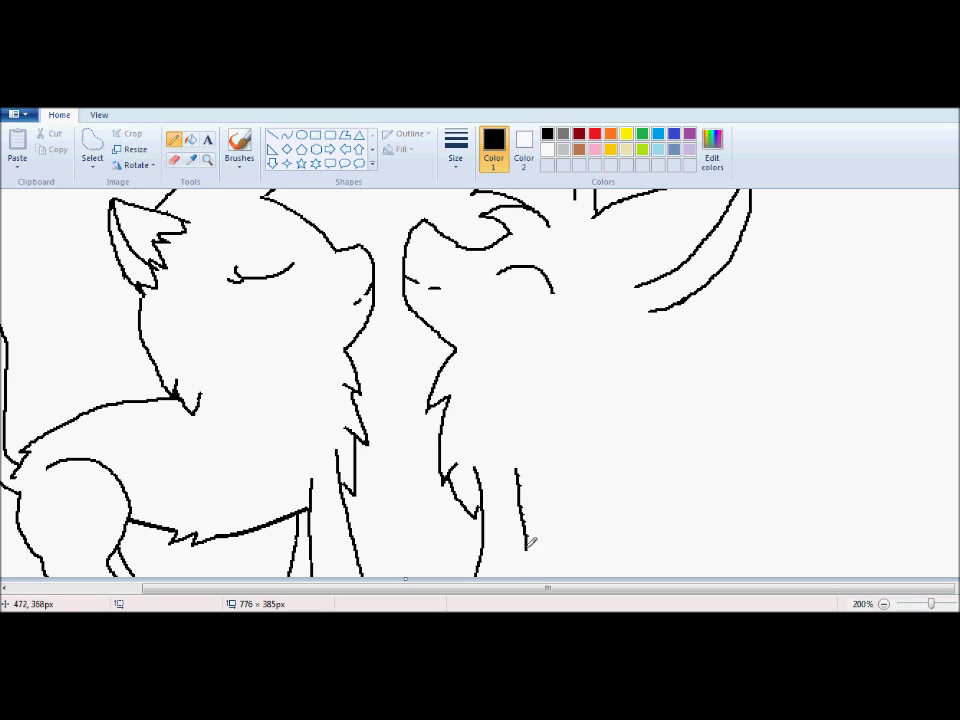
- Draw fur tufts at the right figure's ear base and behind its cheek, and add its far front leg
left_click_drag(642, 390, 592, 388)
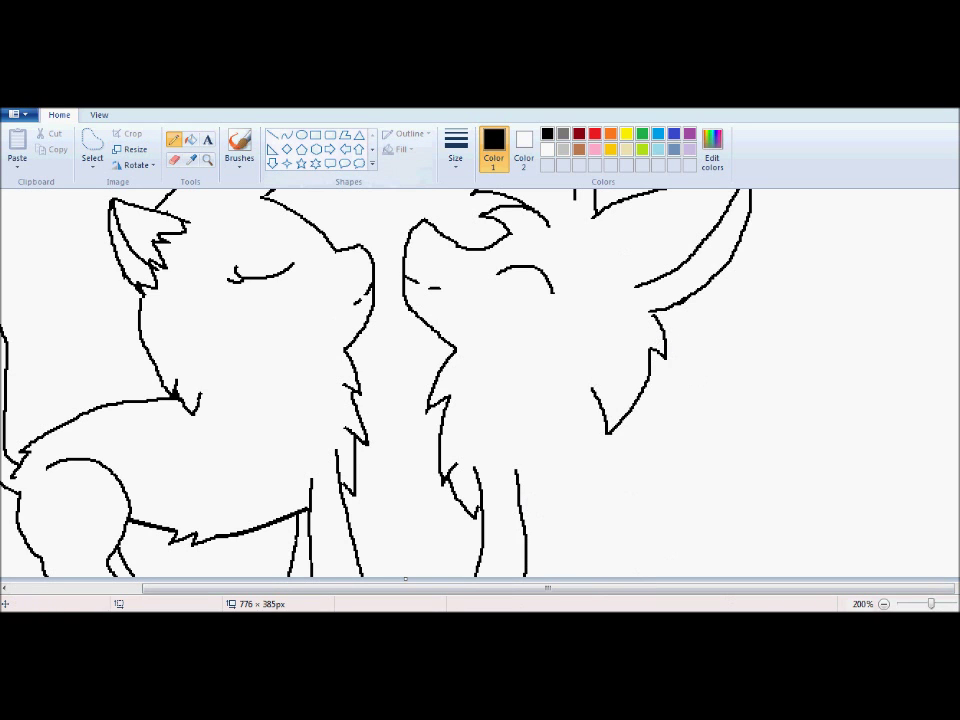
key("ctrl+z")
mouse_move(640, 283)
left_mouse_down()
mouse_move(658, 303)
mouse_move(622, 328)
left_mouse_up()
left_click_drag(688, 589, 679, 604)
mouse_move(553, 362)
left_mouse_down()
mouse_move(627, 367)
mouse_move(640, 349)
mouse_move(598, 374)
mouse_move(576, 351)
left_mouse_up()
key("ctrl+z")
left_click_drag(480, 514, 462, 579)
- Try to draw the right figure's belly line freehand, and undo the strokes
left_click_drag(562, 499, 658, 501)
left_click_drag(580, 589, 450, 589)
key("ctrl+z")
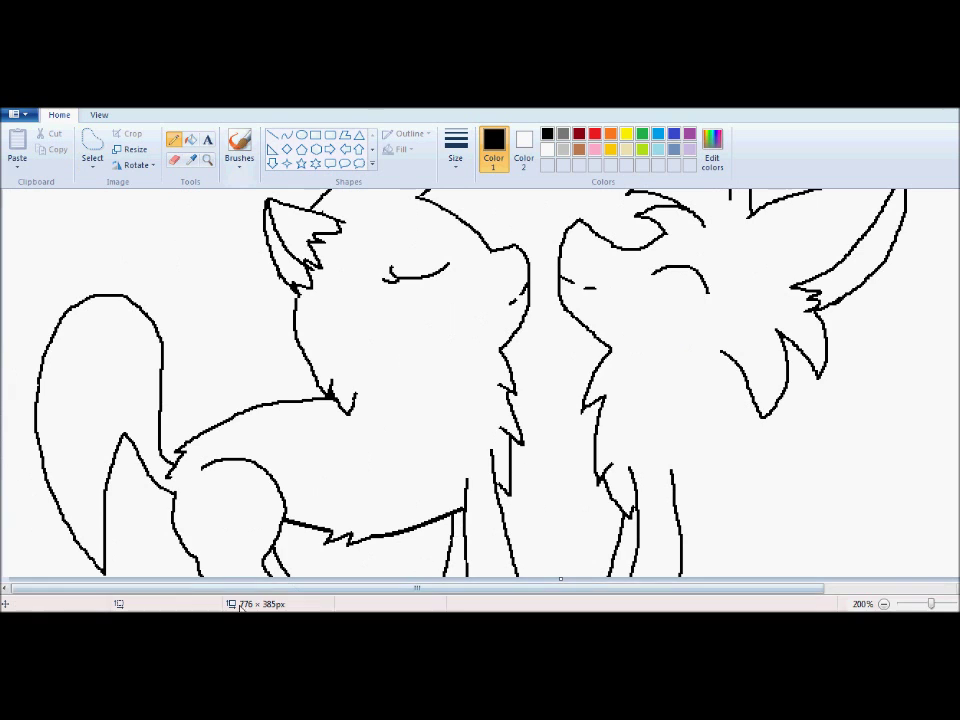
left_click(158, 608)
key("alt+Tab")
left_click_drag(520, 510, 670, 505)
key("ctrl+z")
- Draw the right figure's belly with the Curve tool and replace its front section with jagged fur
left_click(286, 134)
left_click_drag(520, 506, 752, 505)
mouse_move(634, 508)
left_mouse_down()
mouse_move(632, 525)
mouse_move(545, 511)
mouse_move(551, 526)
mouse_move(593, 536)
mouse_move(592, 517)
left_mouse_up()
left_click(175, 160)
left_click(177, 145)
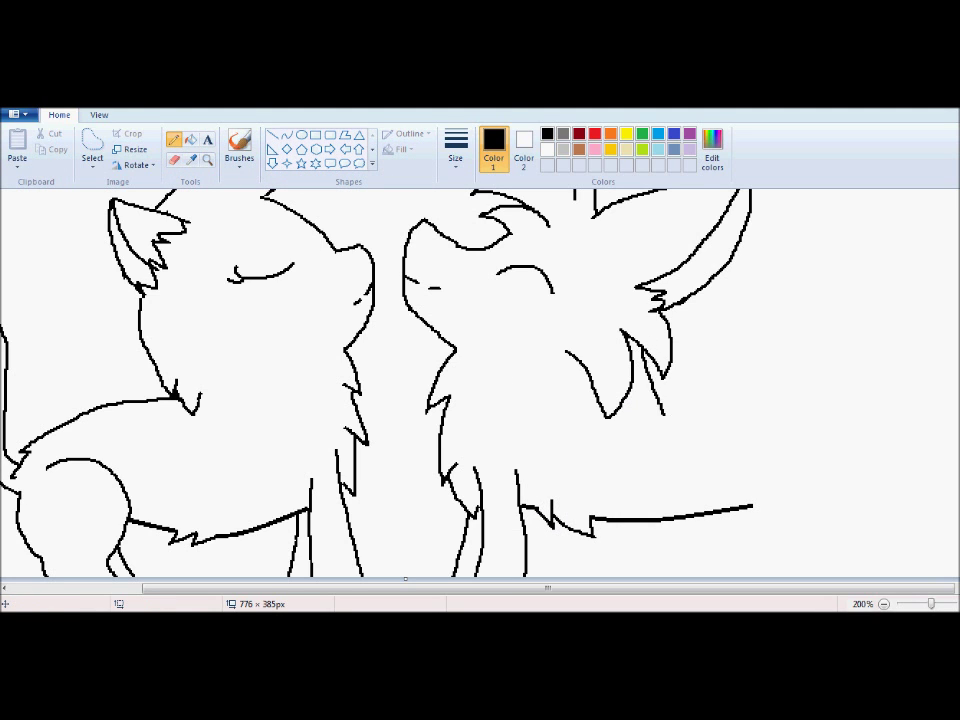
- Trim the rear end of the right figure's belly line and draw its haunch front and far hind leg
mouse_move(609, 412)
left_mouse_down()
mouse_move(709, 408)
mouse_move(736, 431)
left_mouse_up()
left_click(174, 159)
left_click_drag(752, 507, 707, 516)
left_click(174, 139)
mouse_move(752, 464)
left_mouse_down()
mouse_move(687, 508)
mouse_move(717, 577)
left_mouse_up()
key("ctrl+z")
mouse_move(748, 466)
left_mouse_down()
mouse_move(686, 522)
mouse_move(718, 578)
left_mouse_up()
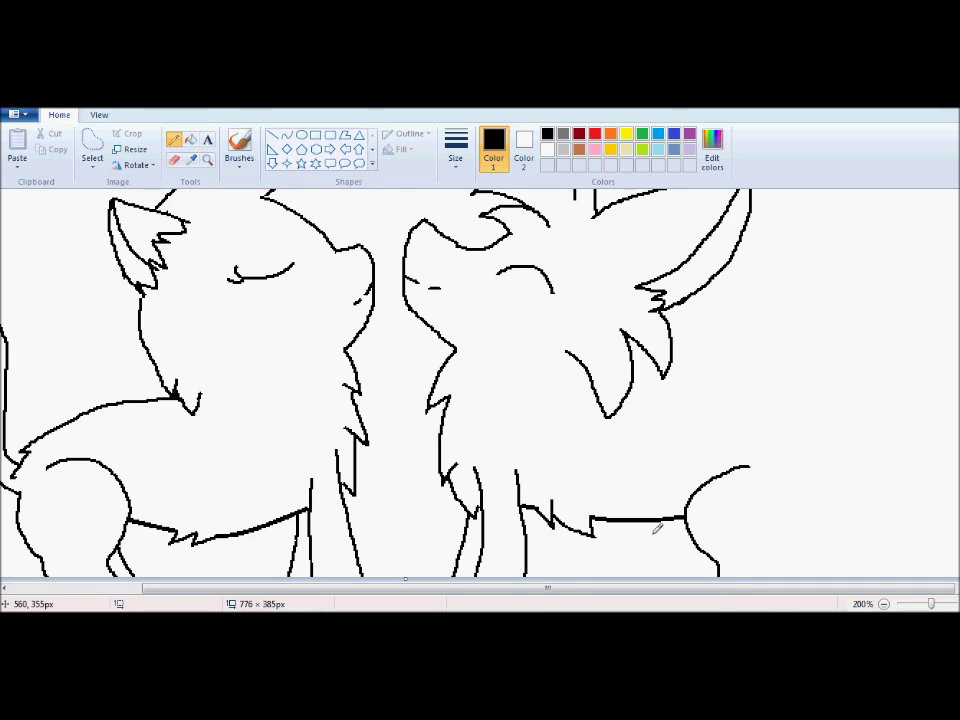
left_click_drag(675, 518, 696, 575)
- Draw the right figure's back from the neck to the rump and the rear edge of its hind leg
mouse_move(607, 412)
left_mouse_down()
mouse_move(703, 413)
mouse_move(743, 432)
left_mouse_up()
mouse_move(768, 471)
left_mouse_down()
mouse_move(780, 484)
mouse_move(768, 577)
left_mouse_up()
key("ctrl+z")
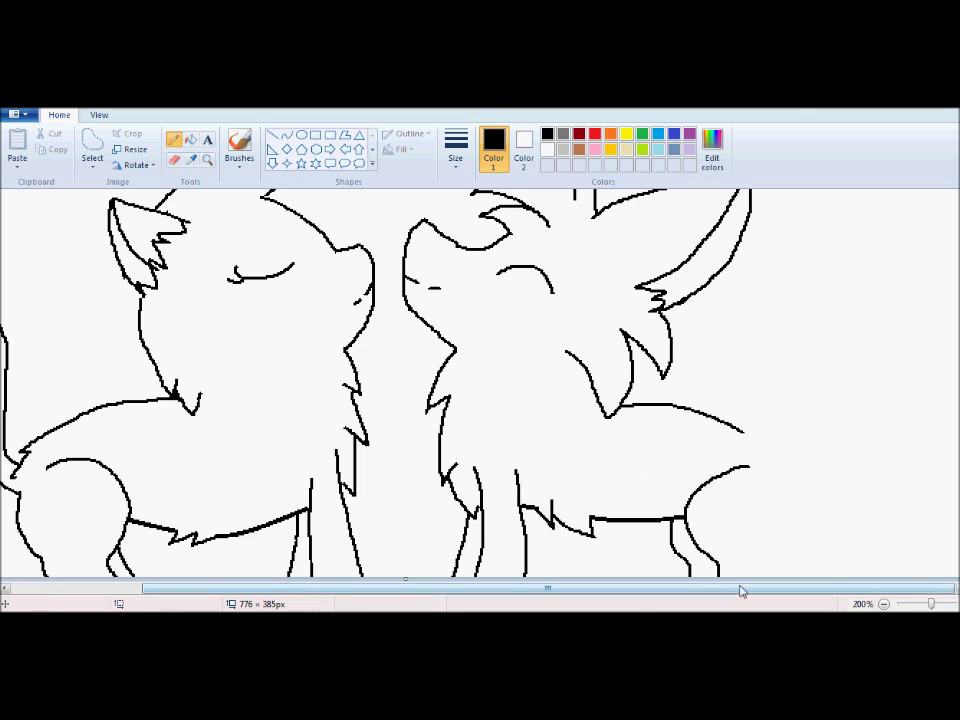
mouse_move(768, 564)
left_mouse_down()
mouse_move(781, 525)
mouse_move(772, 486)
left_mouse_up()
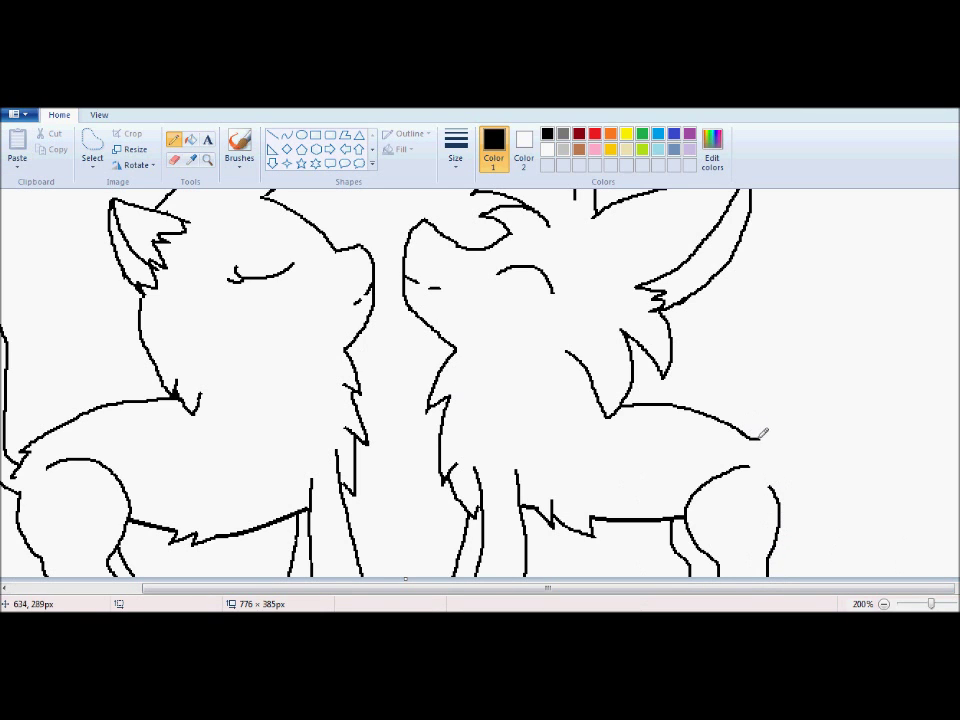
- Try different tail shapes on the right figure's rump, and undo them
mouse_move(762, 433)
left_mouse_down()
mouse_move(811, 339)
mouse_move(927, 391)
mouse_move(861, 557)
mouse_move(825, 545)
mouse_move(822, 443)
mouse_move(784, 440)
mouse_move(778, 472)
left_mouse_up()
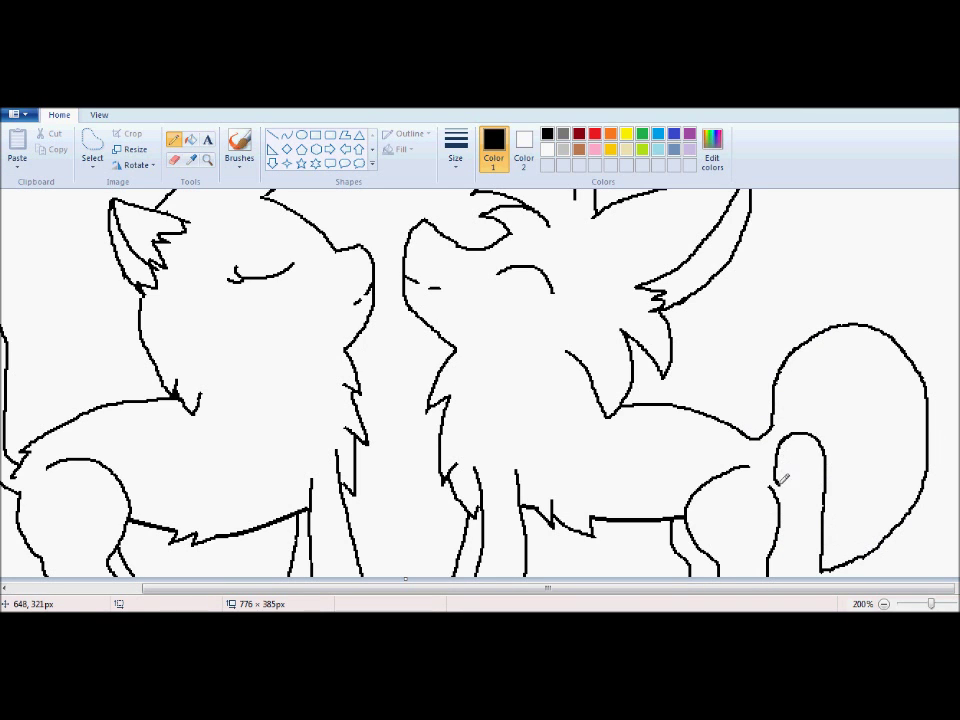
mouse_move(753, 592)
left_mouse_down()
mouse_move(621, 594)
mouse_move(757, 593)
left_mouse_up()
key("ctrl+z")
key("ctrl+z")
key("ctrl+y")
mouse_move(744, 431)
left_mouse_down()
mouse_move(816, 342)
mouse_move(820, 195)
left_mouse_up()
key("ctrl+z")
- Draw the right figure's large upward-curling tail, and a collar with a small tag on the left figure's neck
mouse_move(742, 428)
left_mouse_down()
mouse_move(822, 289)
mouse_move(793, 222)
mouse_move(903, 249)
mouse_move(770, 467)
left_mouse_up()
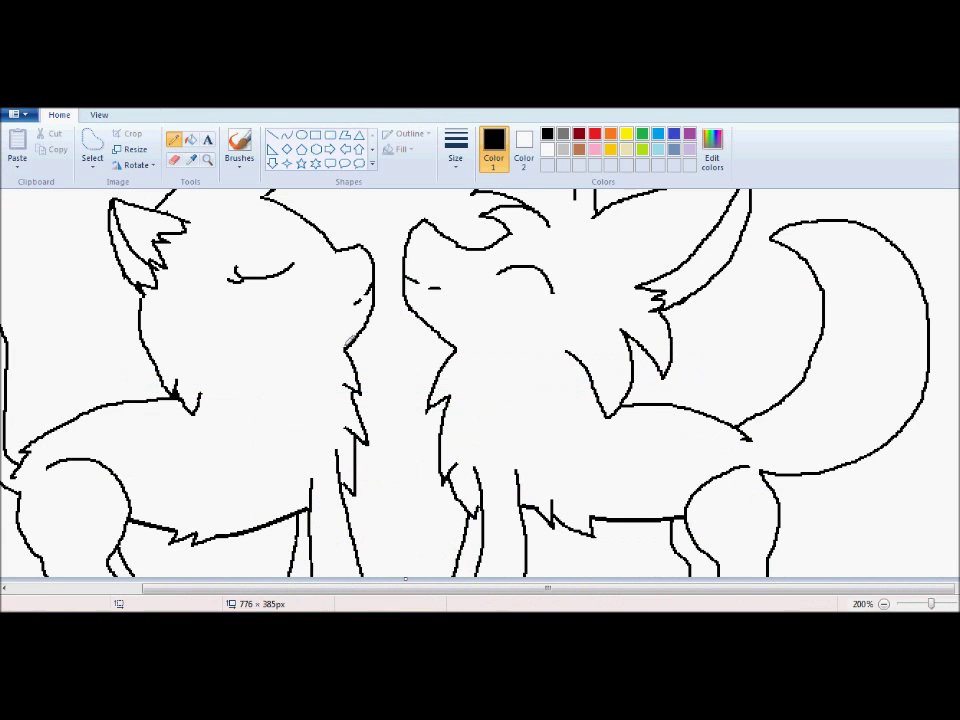
mouse_move(200, 408)
left_mouse_down()
mouse_move(257, 404)
mouse_move(338, 382)
left_mouse_up()
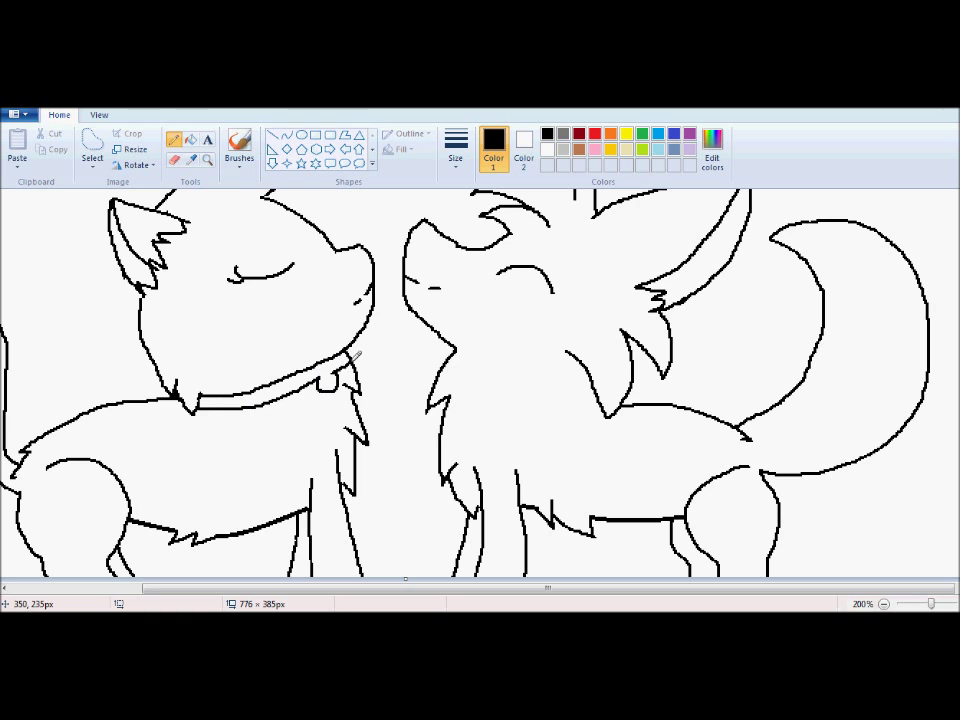
left_click_drag(937, 454, 958, 475)
- Fill the heads, bodies, legs and tails of both figures with orange, and the left figure's inner ear with light pink
left_click(884, 604)
left_click(191, 140)
left_click(611, 134)
left_click(366, 331)
left_click(424, 456)
left_click(313, 457)
left_click(236, 432)
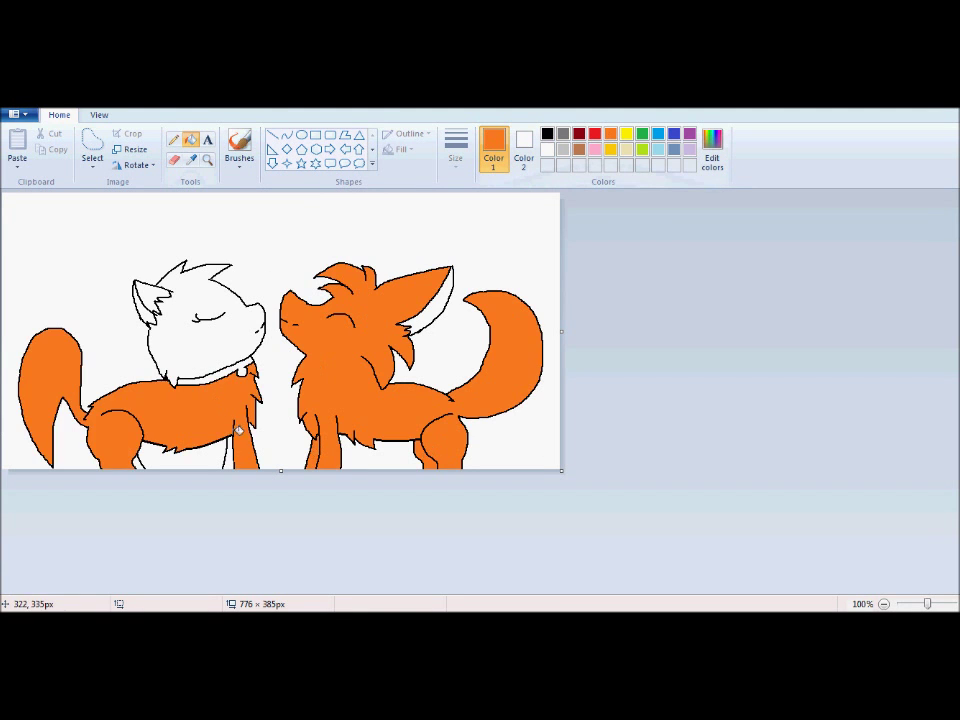
left_click(205, 330)
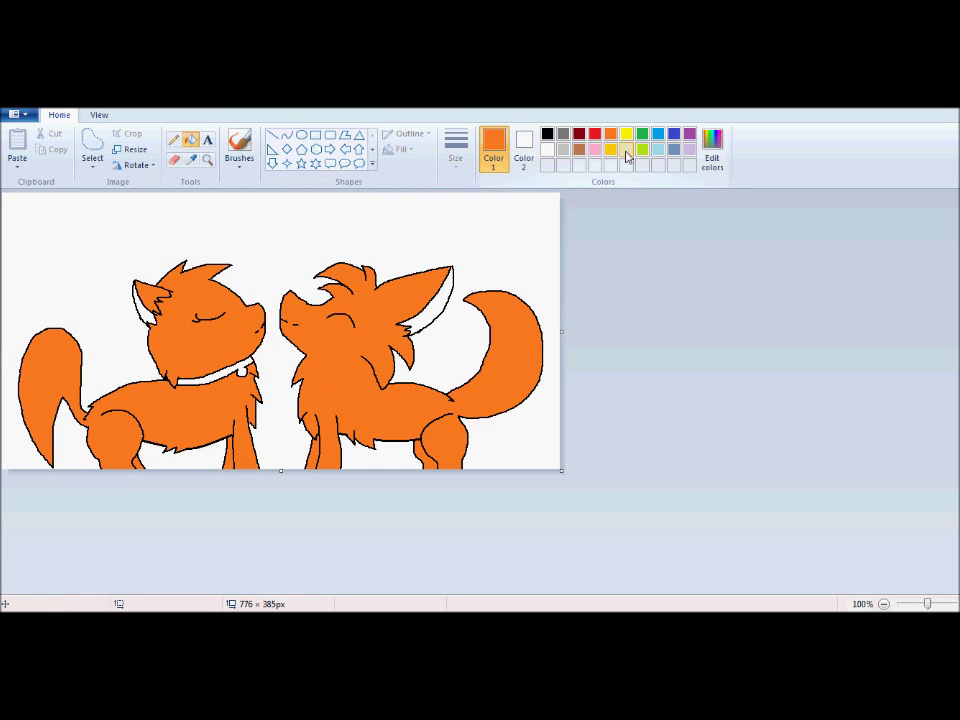
left_click(595, 149)
left_click(146, 310)
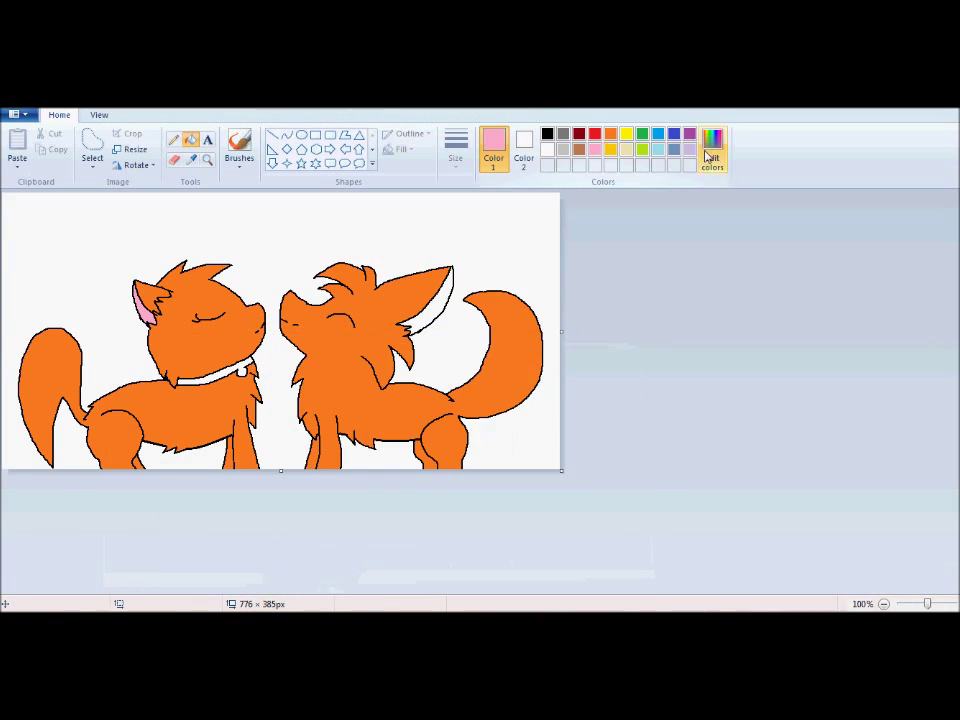
- Fill the collar with a custom pink of red 255, green 32, blue 104, and its tag with yellow
left_click(712, 150)
left_click_drag(643, 279, 643, 317)
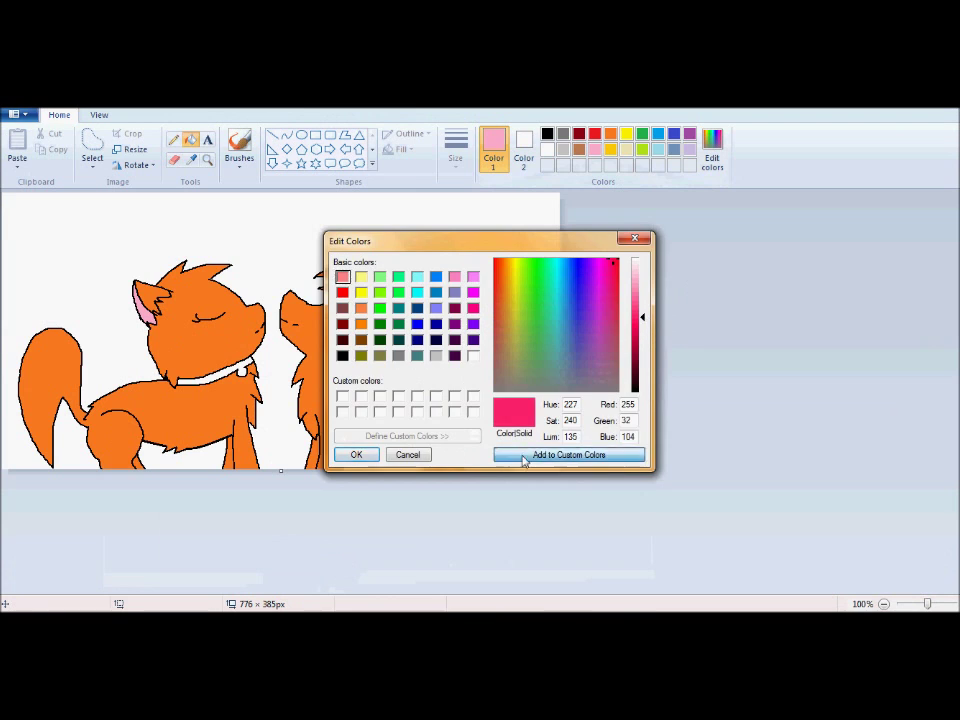
left_click(356, 454)
left_click(190, 139)
left_click(244, 366)
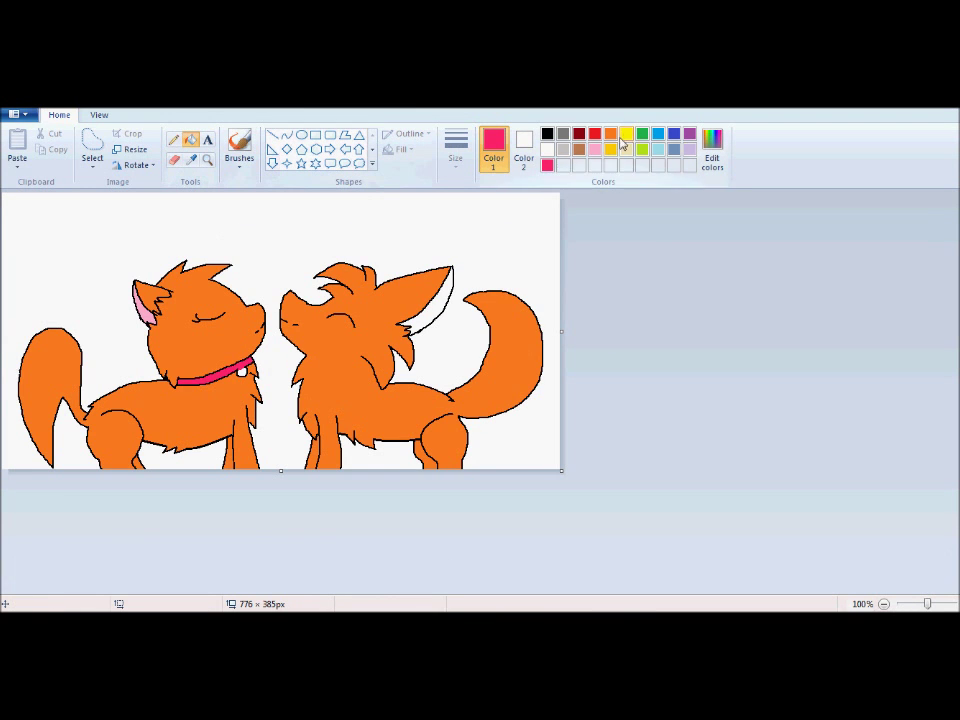
left_click(626, 133)
- Mark off the left figure's lower front leg and tail tip with white outlines and fill both areas white
left_click(547, 149)
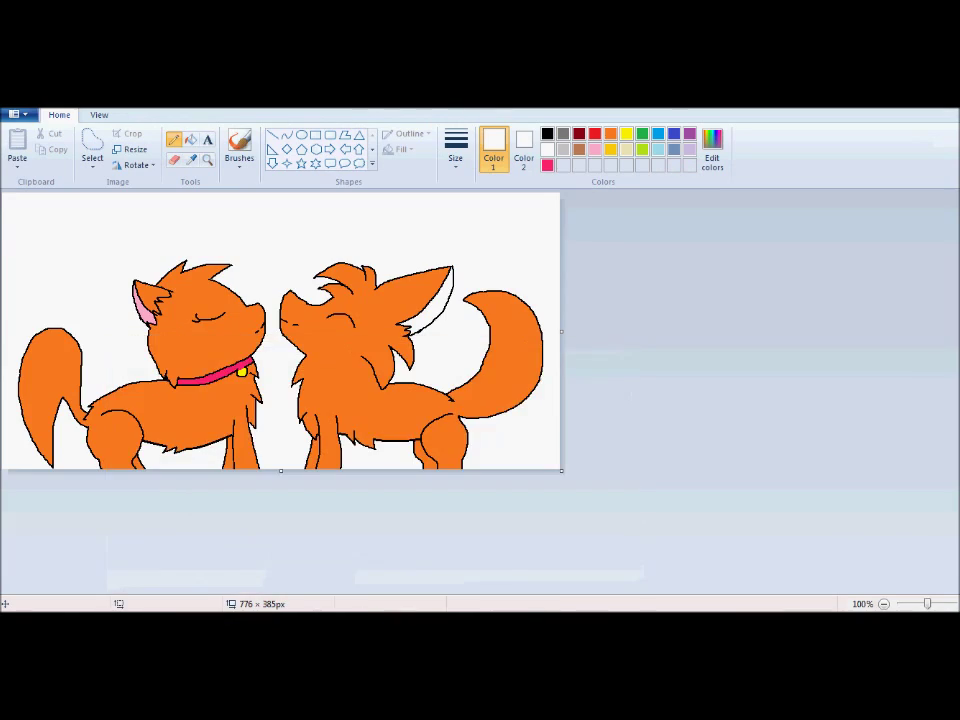
key("ctrl+Page_Up")
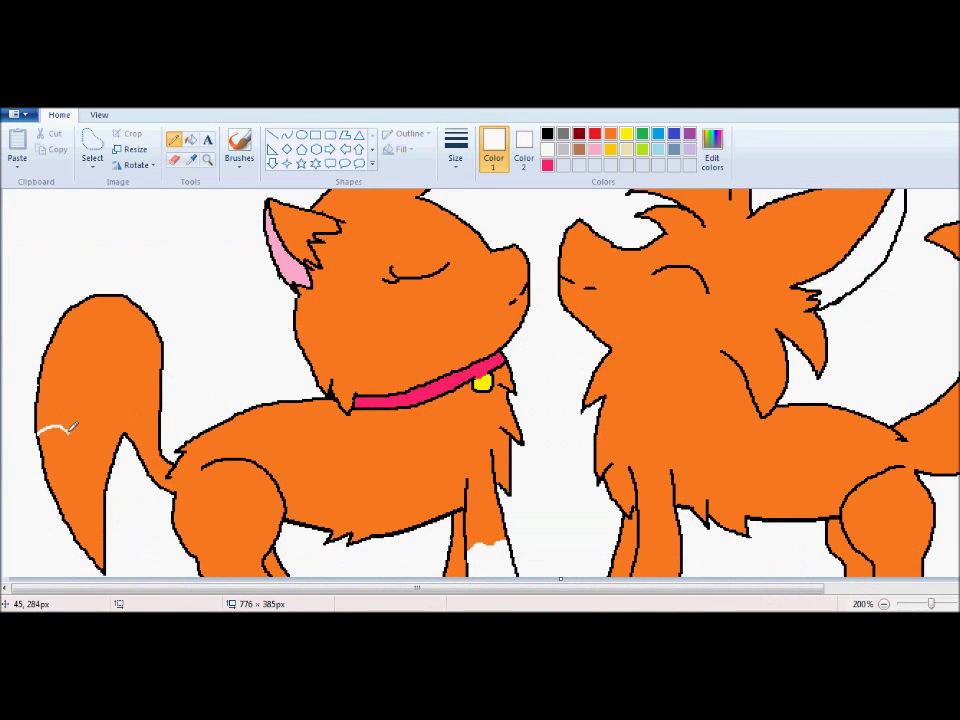
left_click(65, 480)
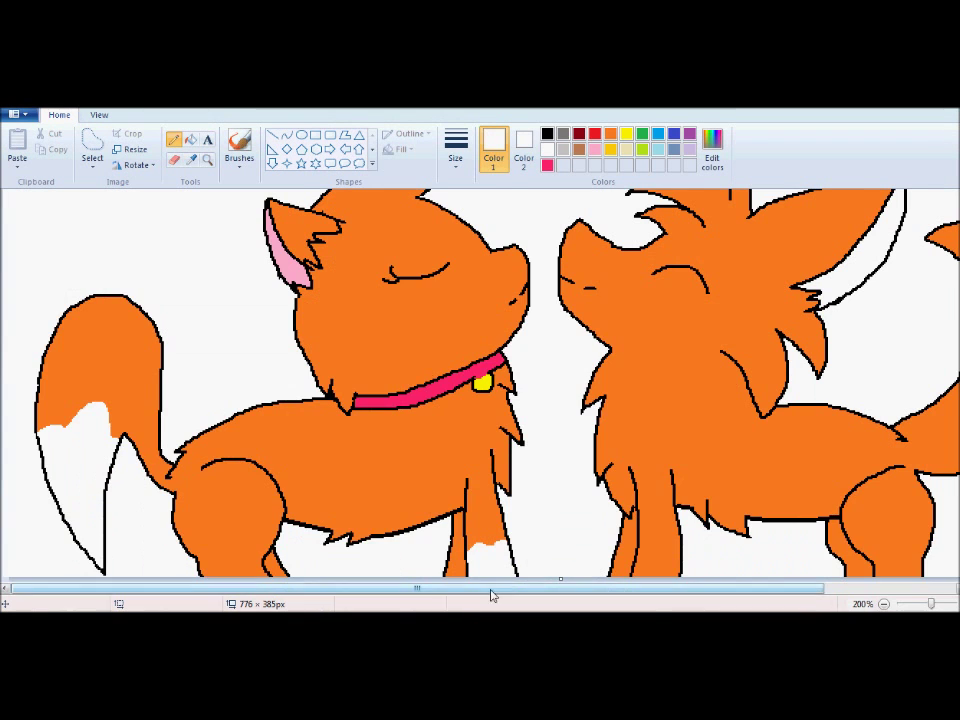
- Draw a jagged white boundary across the right figure's tail and fill its outer part with white
left_click_drag(489, 591, 617, 591)
mouse_move(815, 350)
left_mouse_down()
mouse_move(843, 369)
mouse_move(829, 425)
mouse_move(916, 394)
left_mouse_up()
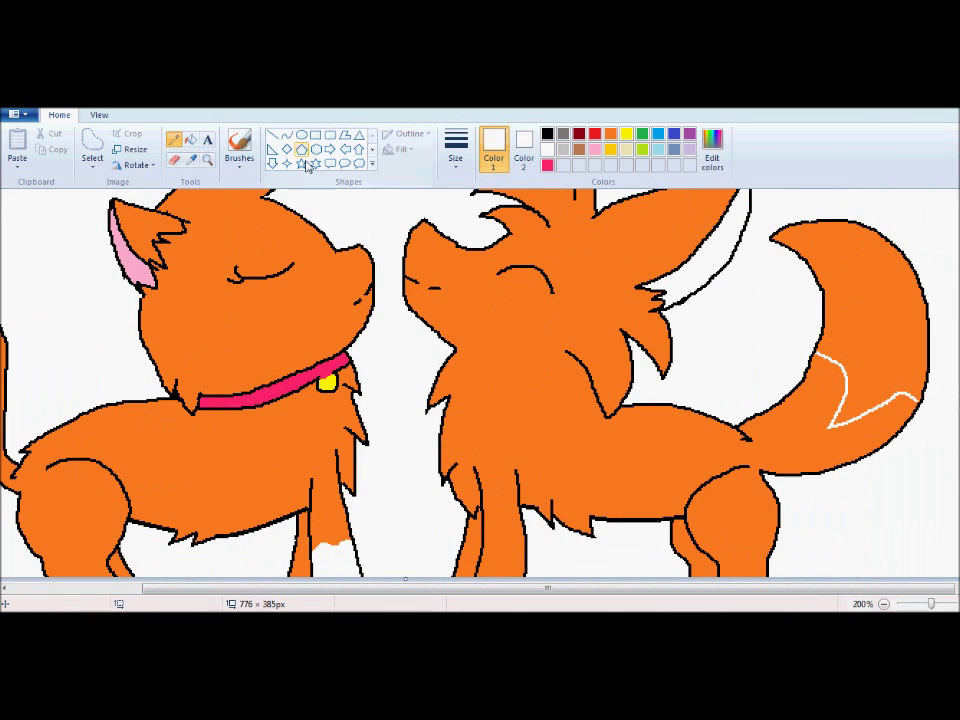
left_click(191, 140)
left_click(848, 290)
- Outline the right figure's muzzle patch and fill it with white, and colour both figures' noses black
left_click(174, 140)
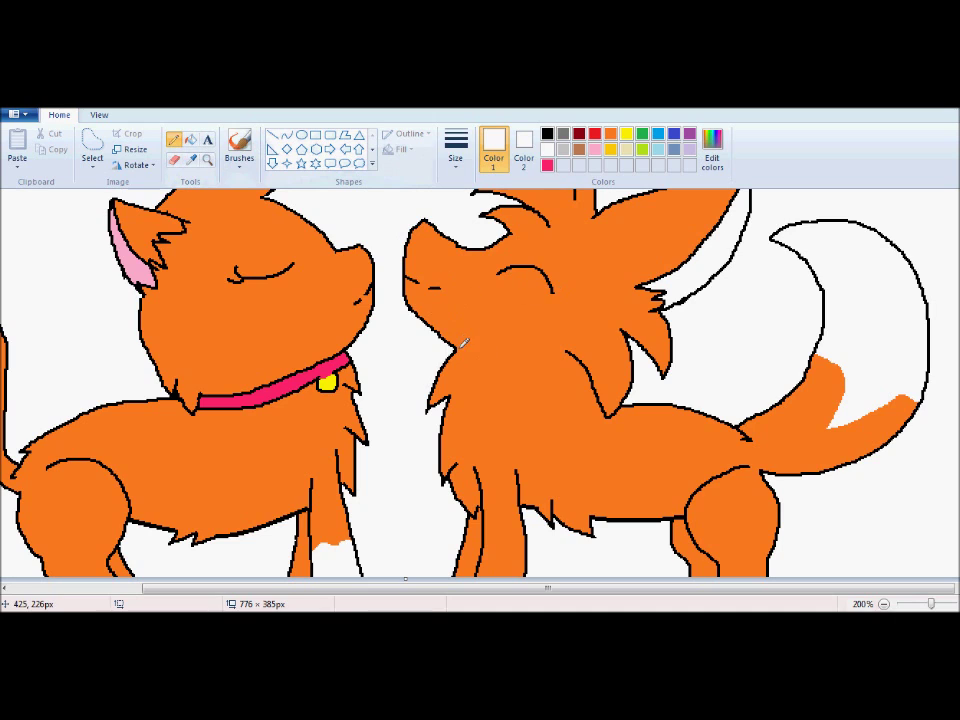
mouse_move(489, 332)
left_mouse_down()
mouse_move(475, 292)
mouse_move(480, 245)
left_mouse_up()
left_click(190, 139)
left_click(440, 300)
left_click(173, 139)
left_click(547, 133)
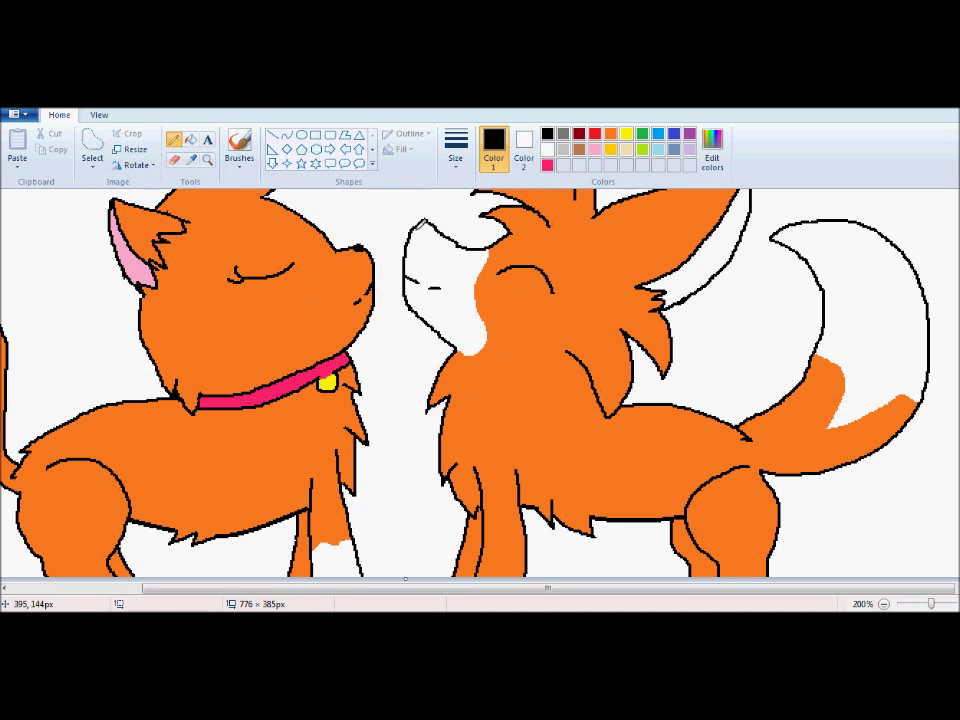
- Draw a white boundary down the right figure's chest and fill the chest fur with white
left_click(548, 149)
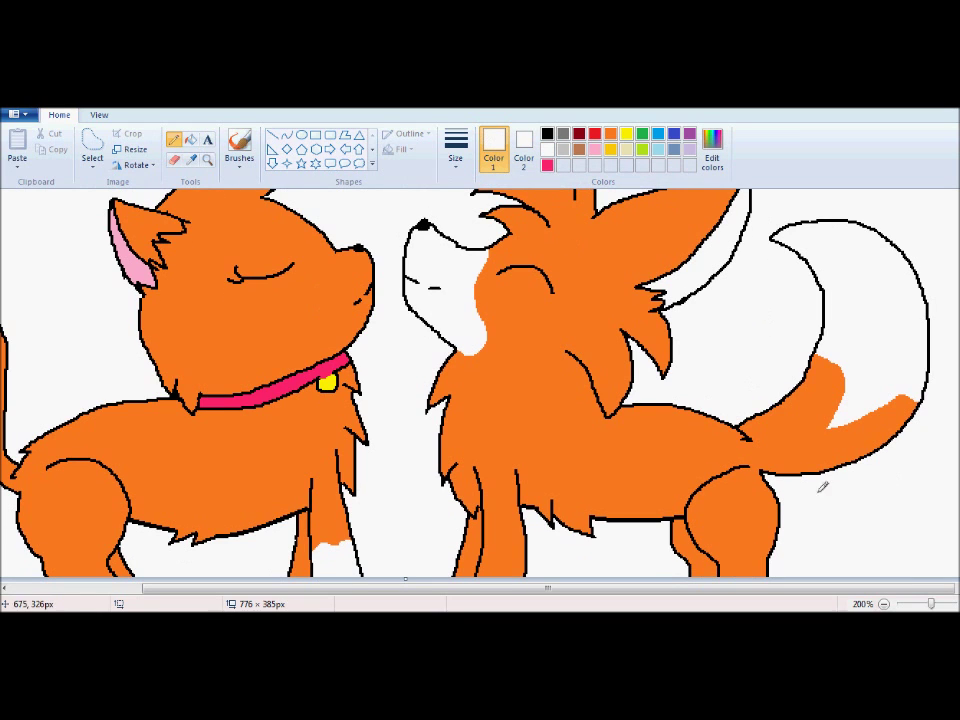
left_click_drag(467, 349, 478, 444)
left_click(190, 140)
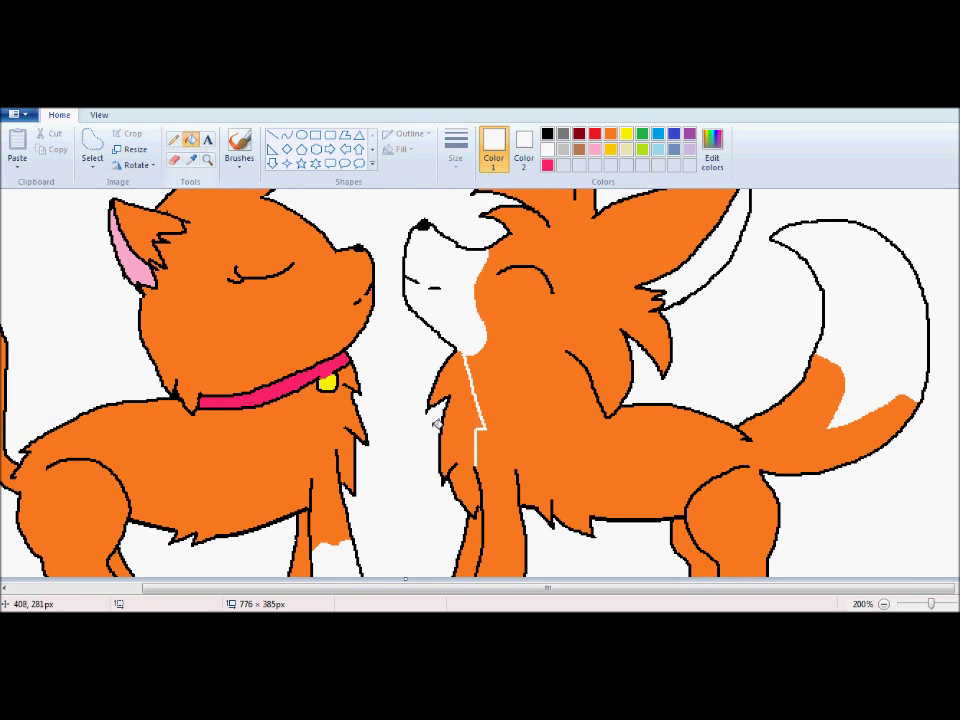
left_click(455, 424)
- Draw a white boundary along the right figure's underside and fill the belly with white
left_click(177, 141)
left_click_drag(520, 484, 650, 502)
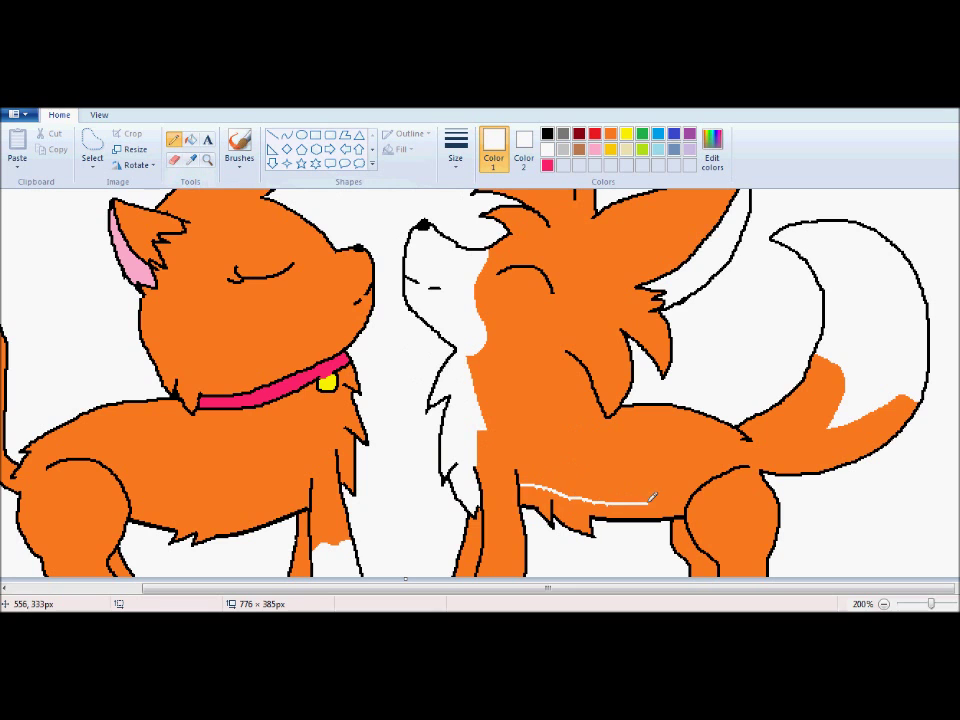
left_click(190, 139)
left_click(600, 505)
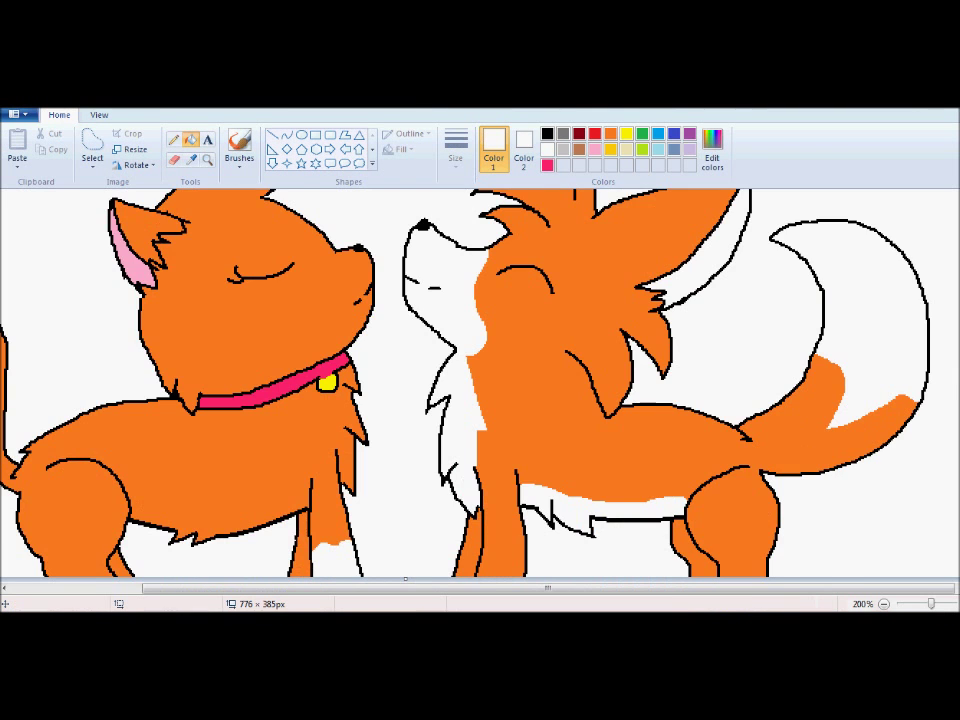
- Draw a wavy green horizon line behind the left figure and fill the ground below it with green
scroll(600, 505, "up", 1)
scroll(600, 505, "down", 1)
left_click(884, 604)
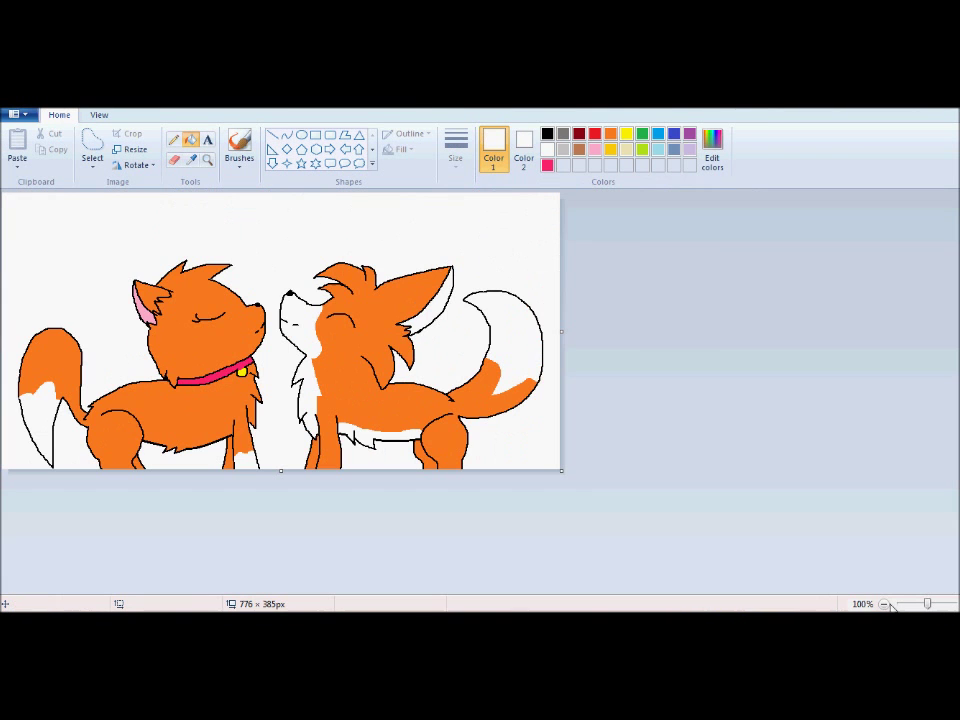
left_click(177, 141)
left_click(642, 134)
mouse_move(3, 316)
left_mouse_down()
mouse_move(45, 307)
mouse_move(133, 328)
left_mouse_up()
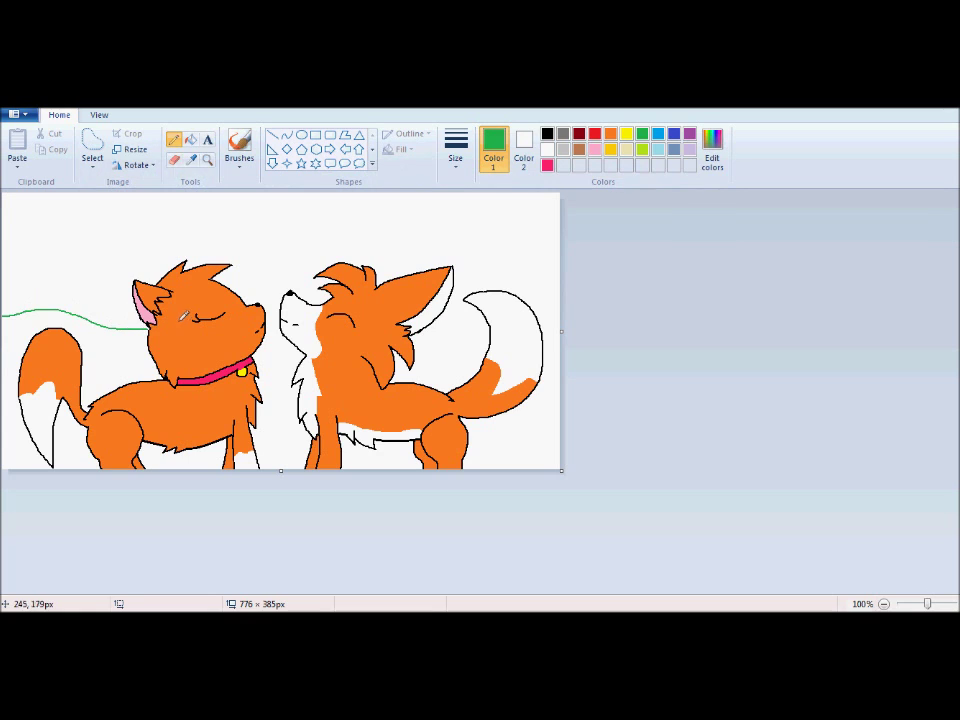
left_click(190, 139)
left_click(115, 360)
left_click(200, 455)
- Try to continue the green ground between the two figures, and undo the whole green background
left_click(174, 140)
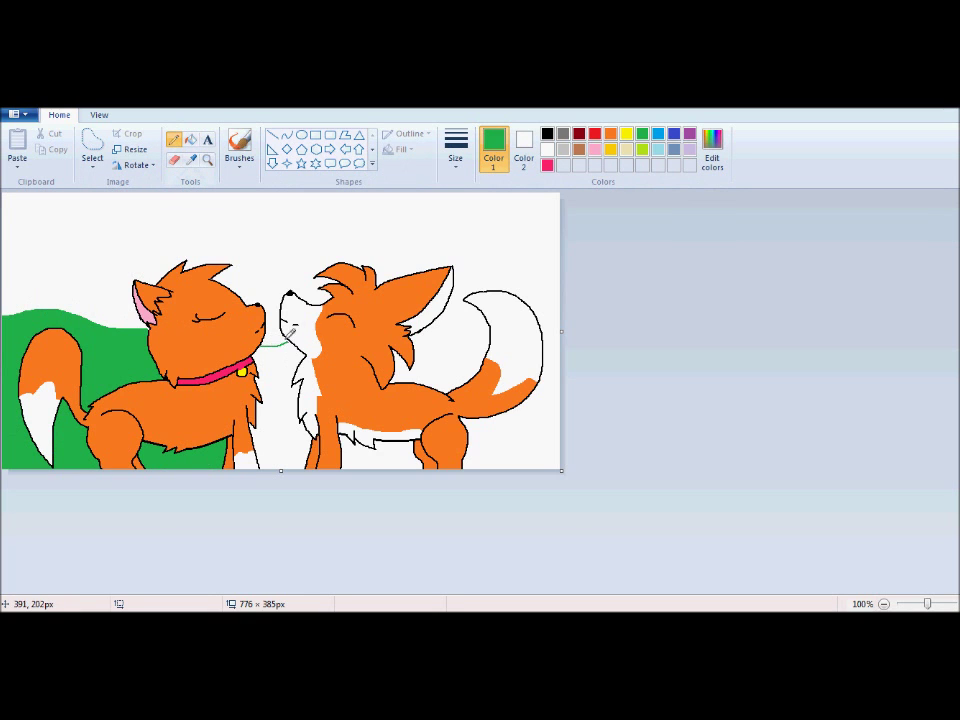
left_click(192, 141)
left_click(285, 410)
key("ctrl+z")
key("ctrl+z")
key("ctrl+z")
key("ctrl+z")
key("ctrl+z")
- Draw a red heart outline just above the two noses and fill it with red
left_click(957, 604)
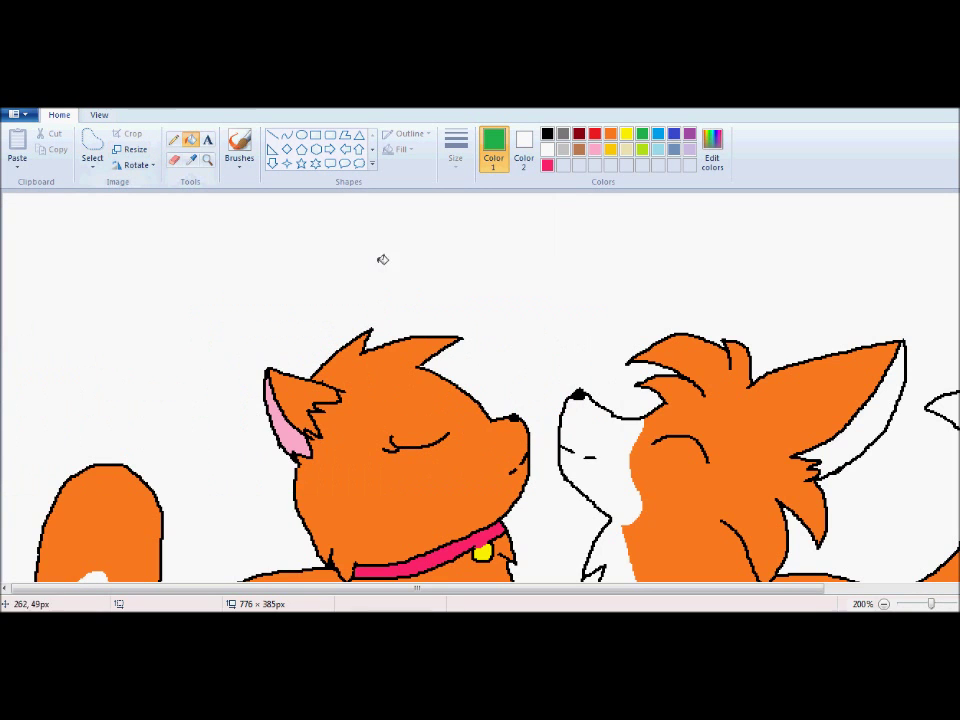
left_click(173, 139)
left_click(595, 133)
left_click_drag(419, 257, 419, 293)
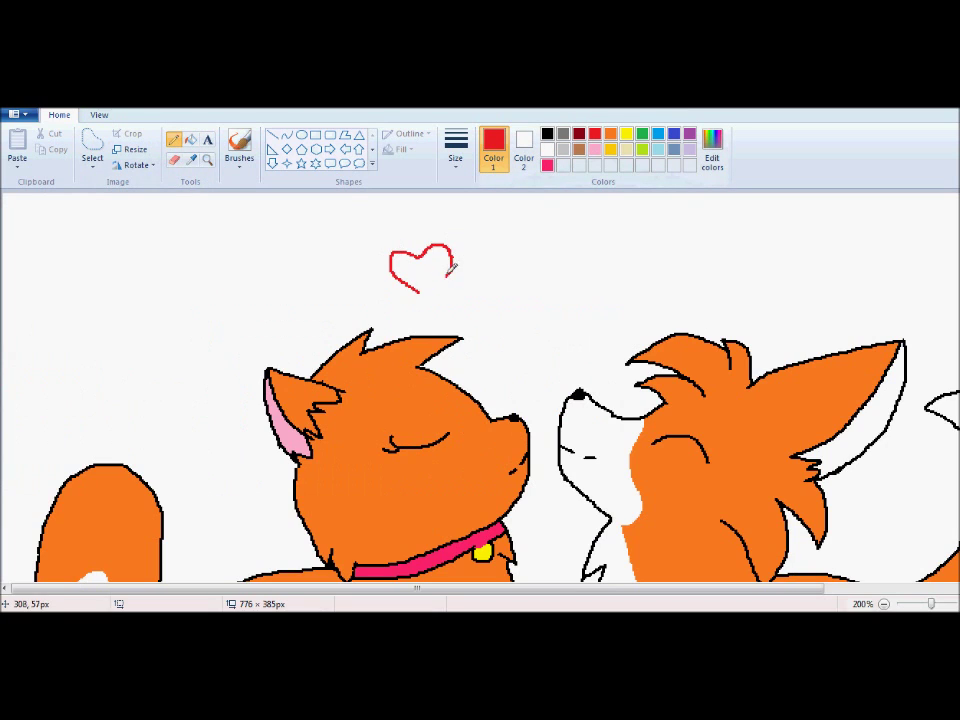
key("ctrl+z")
mouse_move(514, 331)
left_mouse_down()
mouse_move(520, 368)
mouse_move(511, 344)
mouse_move(494, 363)
mouse_move(520, 337)
mouse_move(546, 355)
left_mouse_up()
key("ctrl+z")
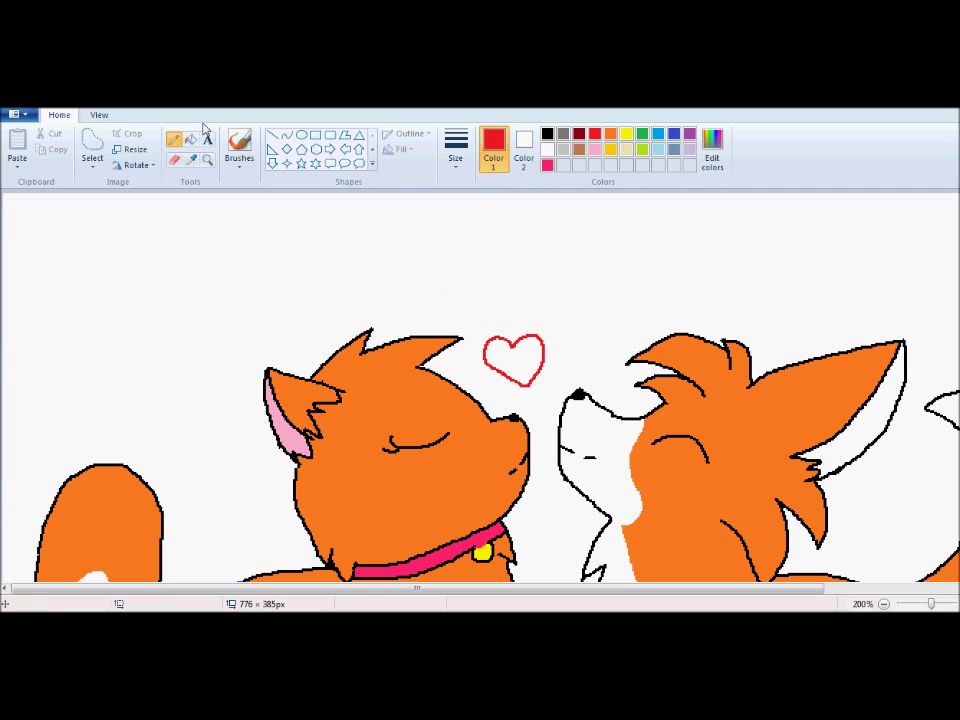
left_click(190, 139)
left_click(514, 360)
- Draw a smaller red heart above the left figure's forehead and fill it with red
left_click(173, 139)
mouse_move(431, 283)
left_mouse_down()
mouse_move(415, 280)
mouse_move(431, 311)
left_mouse_up()
mouse_move(431, 283)
left_mouse_down()
mouse_move(448, 274)
mouse_move(431, 311)
left_mouse_up()
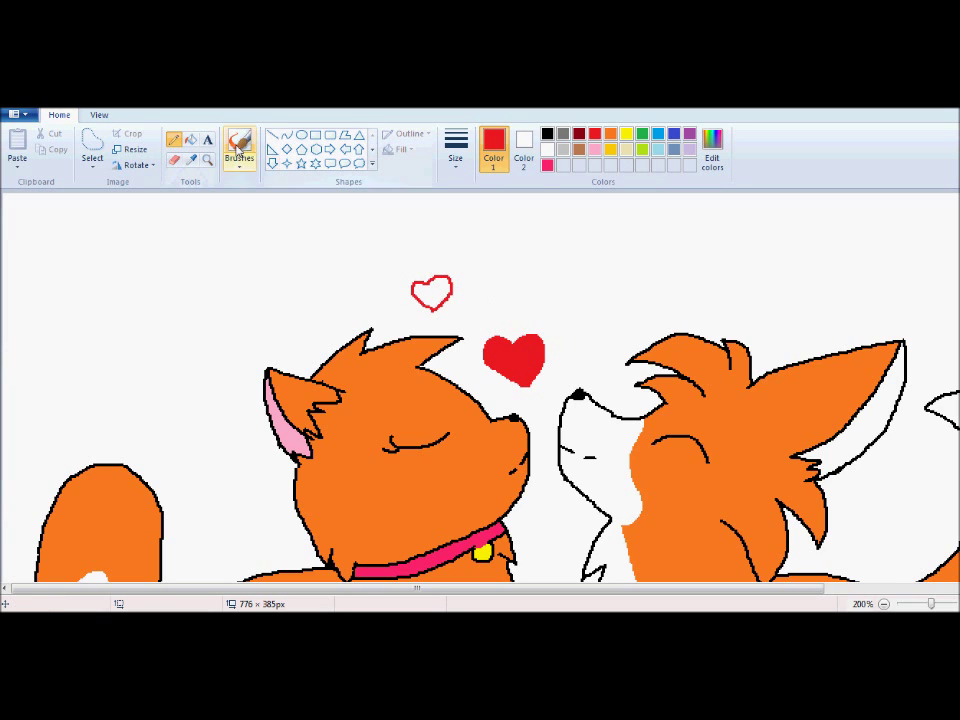
left_click(190, 139)
left_click(431, 293)
- Draw another small red heart above the right figure's muzzle and fill it with red
left_click(173, 139)
mouse_move(572, 291)
left_mouse_down()
mouse_move(560, 282)
mouse_move(572, 316)
left_mouse_up()
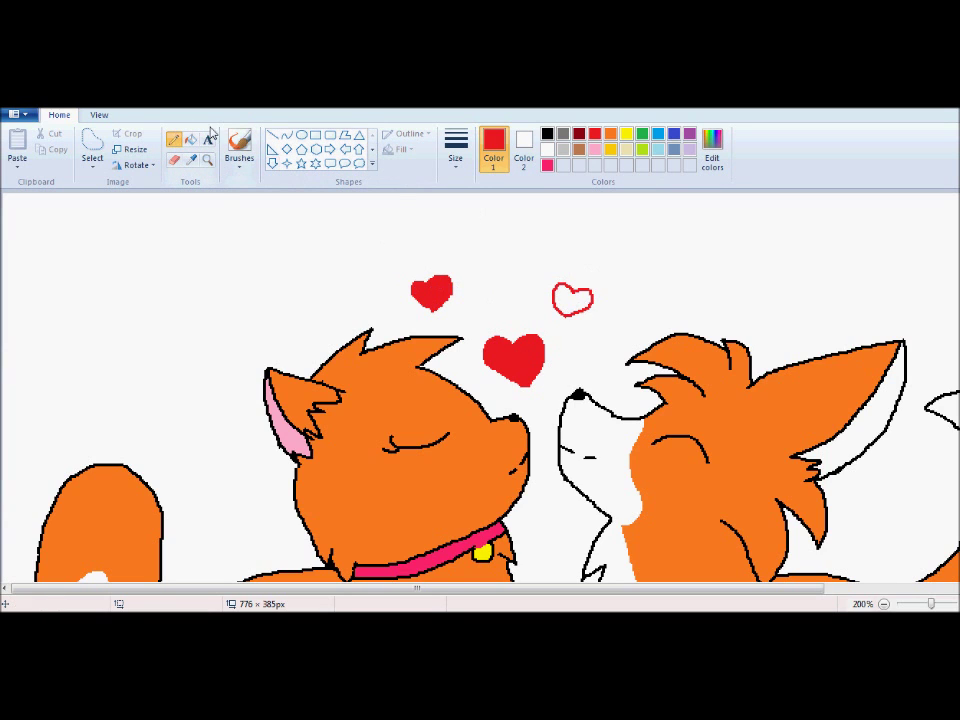
left_click(190, 139)
left_click(578, 299)
- Draw a larger red heart between the two small upper hearts and fill it with red
scroll(480, 385, "down", 1)
scroll(480, 385, "up", 1)
left_click(173, 139)
mouse_move(492, 262)
left_mouse_down()
mouse_move(503, 291)
mouse_move(496, 258)
mouse_move(522, 266)
mouse_move(496, 297)
left_mouse_up()
key("ctrl+z")
key("ctrl+z")
left_click(190, 139)
left_click(495, 275)
- Try red freehand strokes in the empty area above the left figure's tail, and undo them
left_click(173, 139)
left_click_drag(116, 272, 157, 252)
mouse_move(140, 257)
left_mouse_down()
mouse_move(189, 276)
mouse_move(213, 259)
mouse_move(239, 272)
mouse_move(278, 266)
left_mouse_up()
left_click_drag(281, 246, 300, 241)
key("ctrl+z")
key("ctrl+z")
key("ctrl+z")
key("ctrl+z")
key("ctrl+z")
key("ctrl+z")
key("ctrl+z")
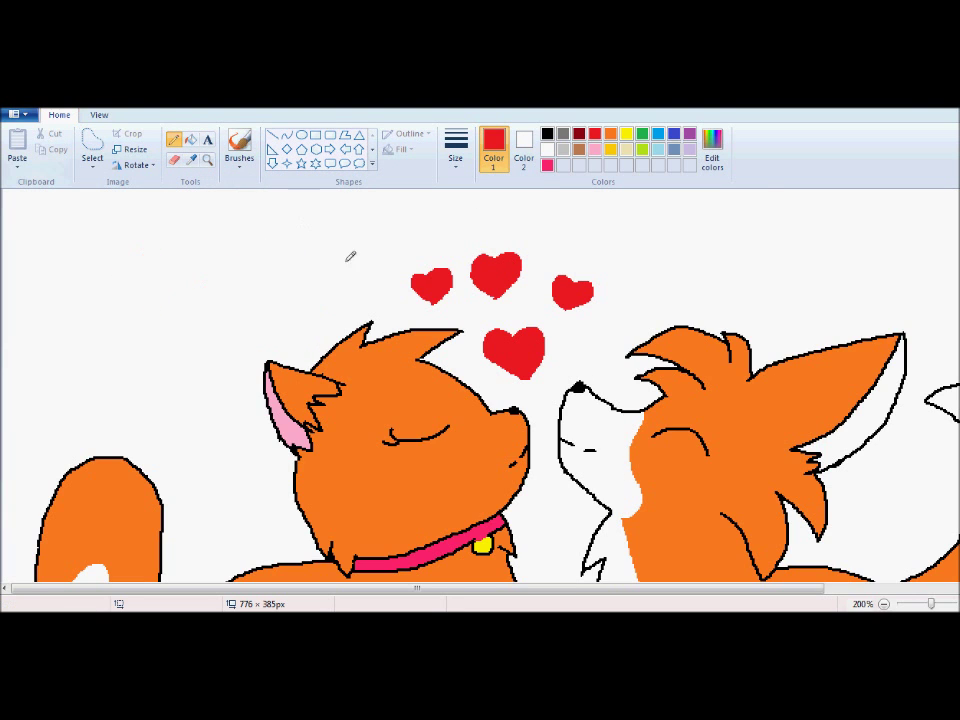
- Mix a custom crimson by darkening the collar pink and fill the background and the gaps between the legs with it
scroll(350, 257, "down", 2)
scroll(350, 257, "up", 2)
left_click(547, 165)
left_click(712, 150)
left_click_drag(643, 317, 644, 335)
left_click(364, 454)
left_click(550, 450)
left_click(884, 604)
left_click(190, 460)
left_click(383, 462)
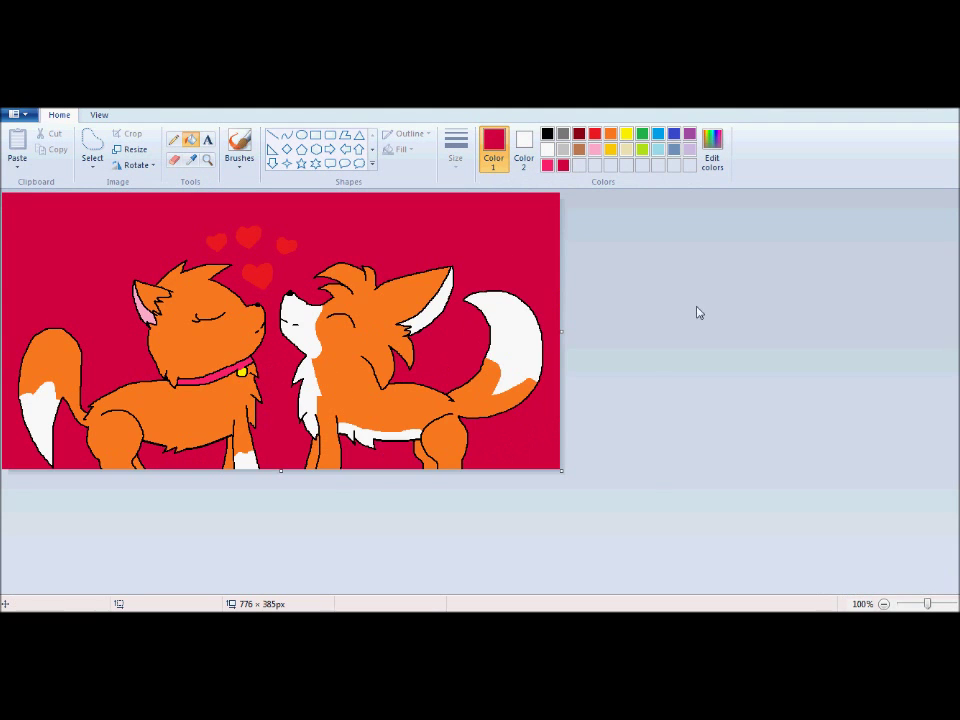
- Mix a custom dark maroon and fill the background around both figures and the hearts with it
left_click(712, 150)
left_click(641, 358)
left_click(356, 453)
left_click(103, 240)
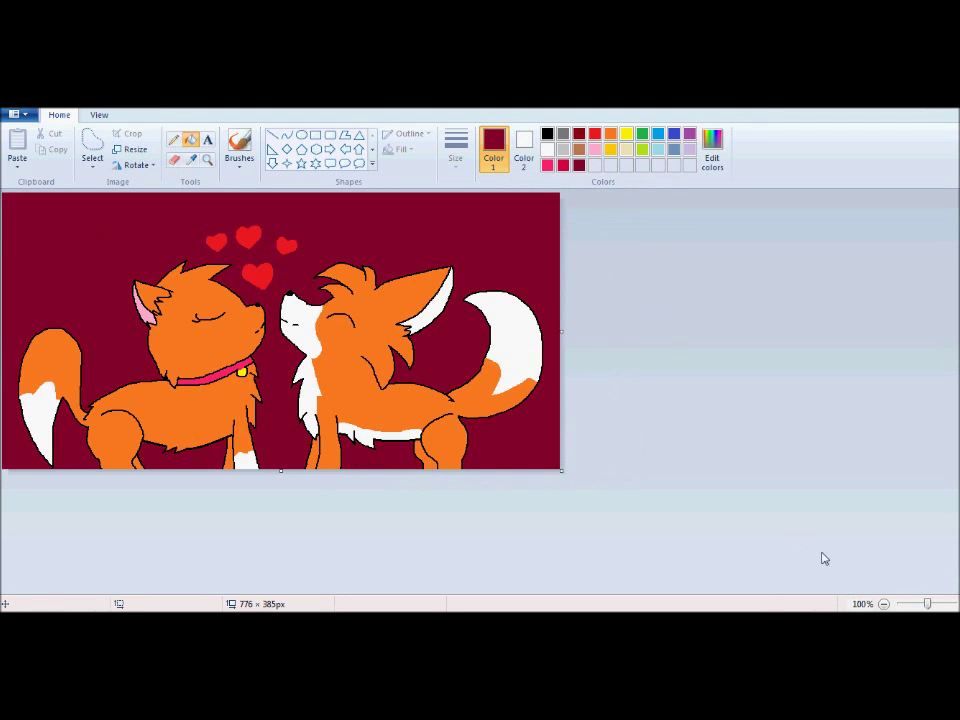
- Handwrite the left character's name in red beside its ear and the right character's name in blue above its head
scroll(824, 558, "up", 1)
left_click(174, 139)
left_click(595, 133)
mouse_move(178, 400)
left_mouse_down()
mouse_move(135, 412)
mouse_move(174, 447)
left_mouse_up()
key("ctrl+z")
key("ctrl+z")
left_click_drag(154, 388, 177, 379)
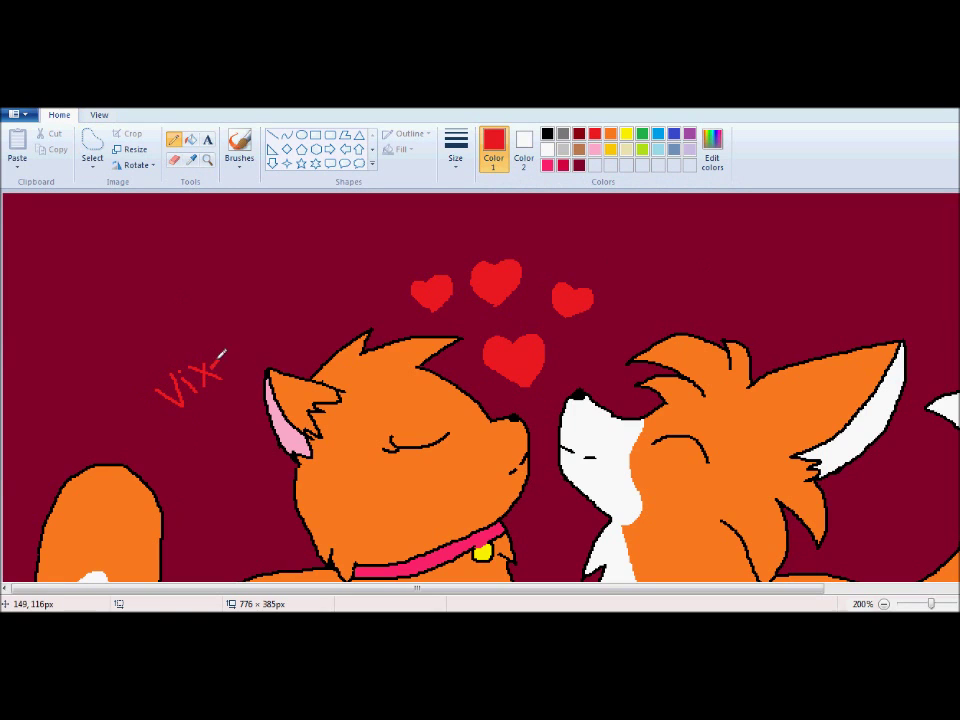
key("ctrl+z")
left_click_drag(455, 589, 561, 598)
left_click_drag(601, 307, 624, 308)
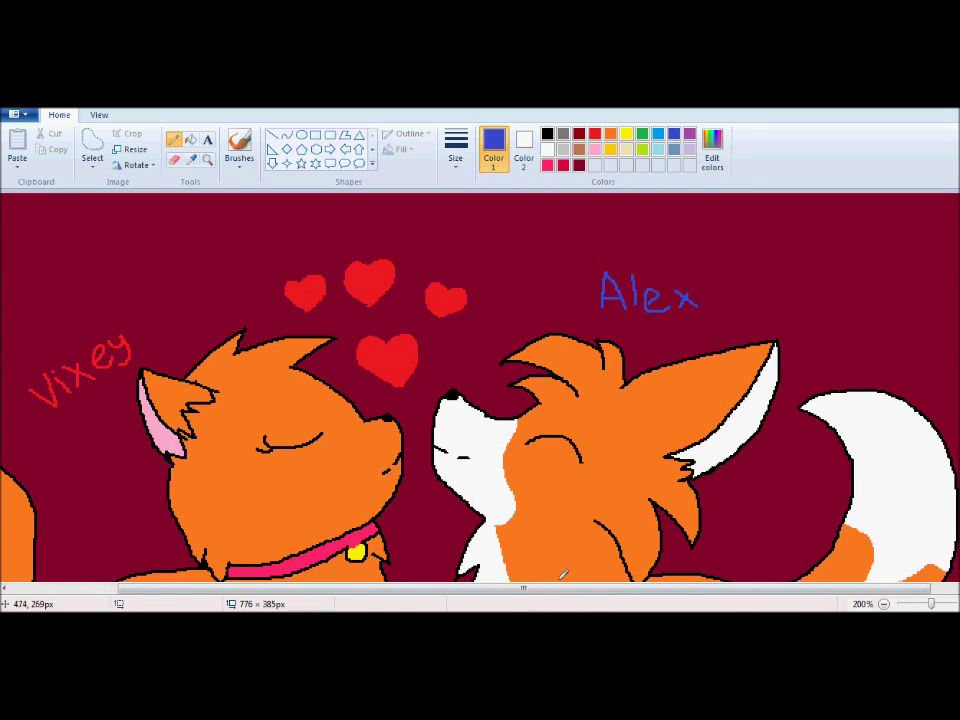
- Handwrite "True Love~" in lavender on two lines in the picture's upper-left corner
left_click_drag(523, 589, 417, 589)
left_click(690, 149)
mouse_move(15, 234)
left_mouse_down()
mouse_move(35, 280)
mouse_move(100, 252)
mouse_move(30, 320)
mouse_move(72, 312)
mouse_move(172, 257)
left_mouse_up()
key("ctrl+z")
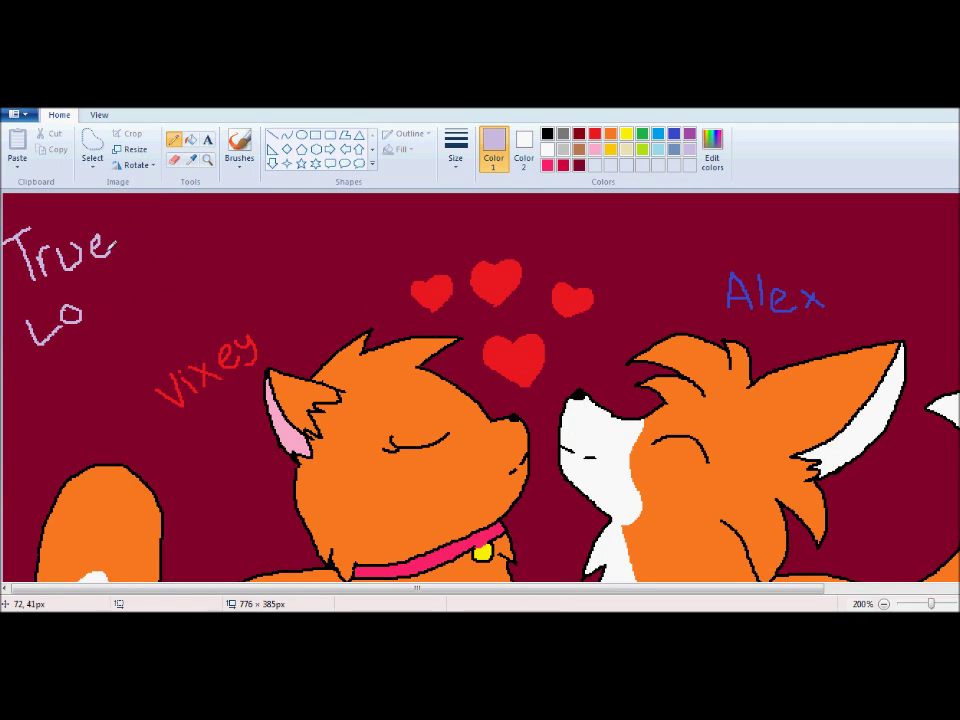
left_click_drag(111, 289, 137, 283)
- Try a blue-grey caption beside the right figure's tail and an orange one beside the left figure, and undo both
left_click(674, 133)
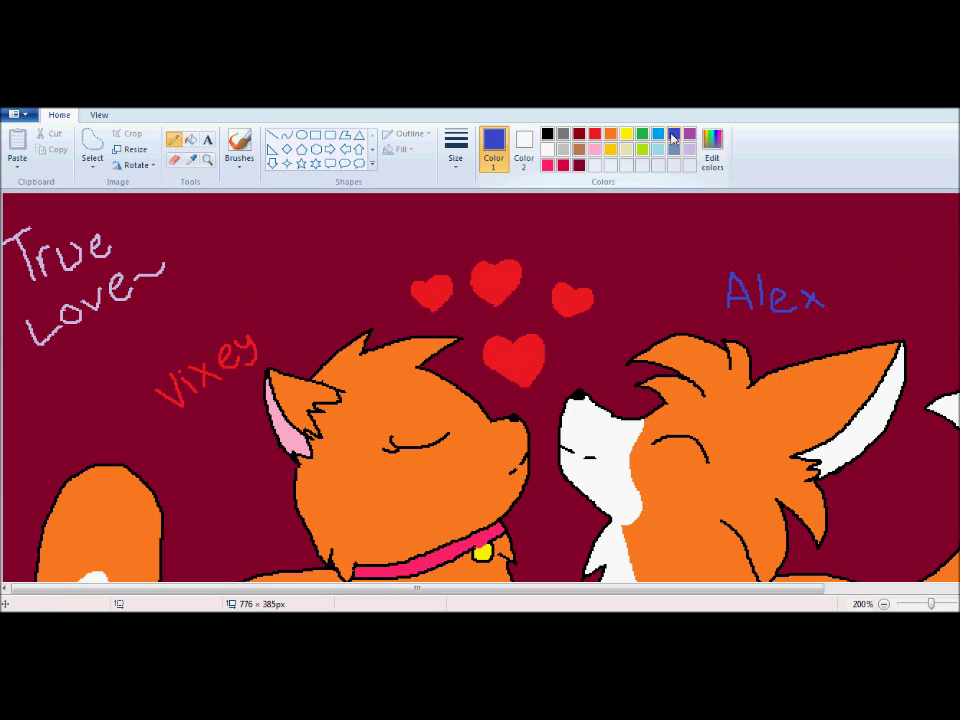
scroll(527, 540, "right", 3)
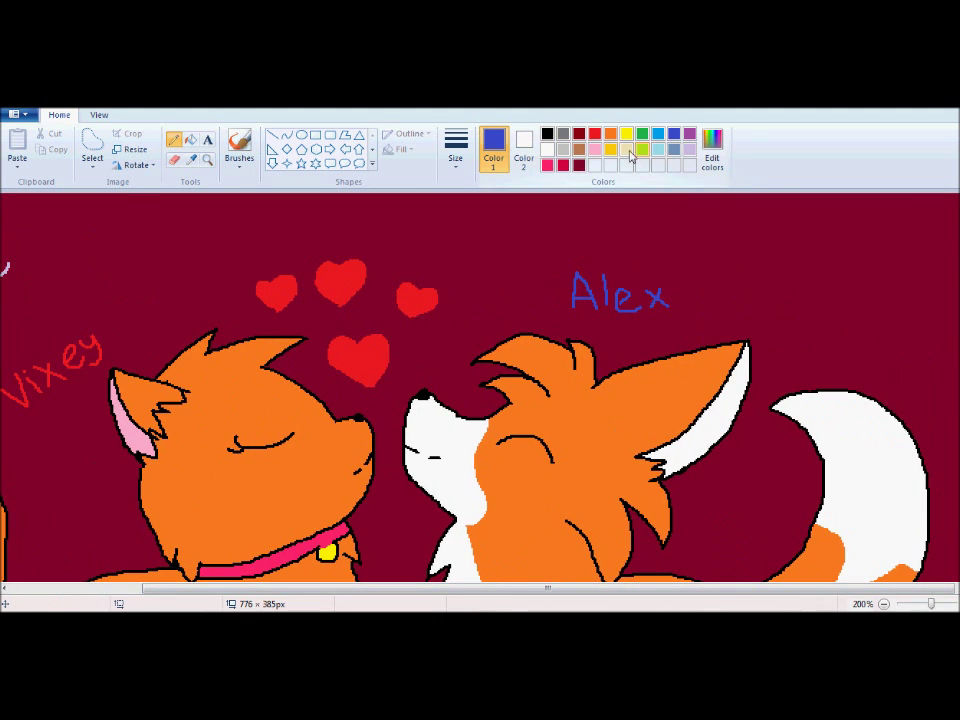
left_click(674, 149)
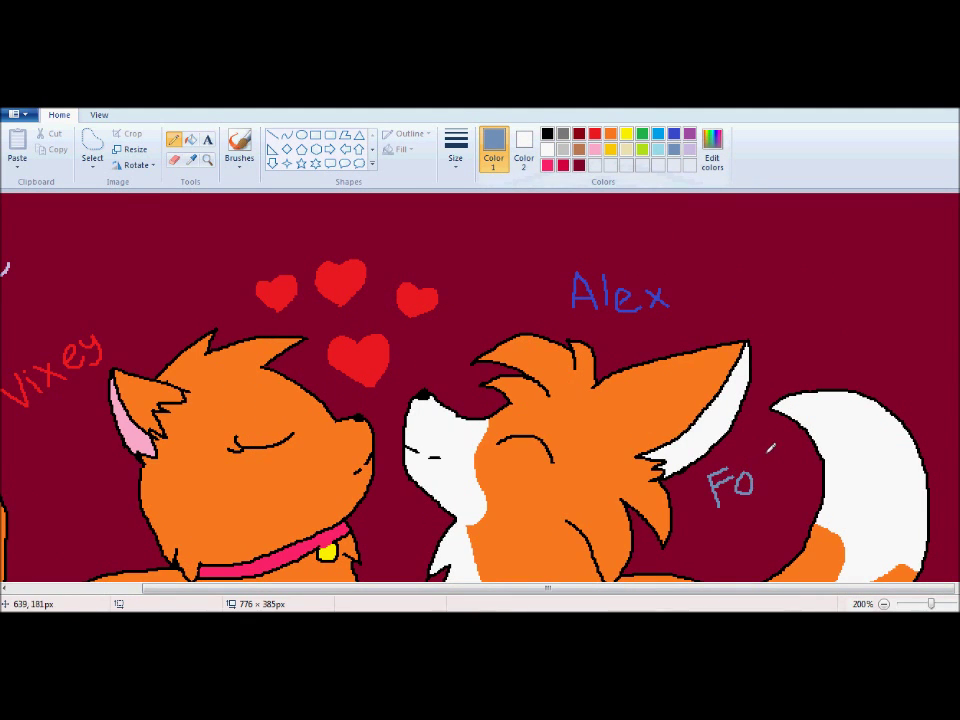
scroll(575, 360, "left", 3)
left_click(610, 133)
left_click_drag(187, 512, 252, 511)
key("ctrl+z")
key("ctrl+z")
key("ctrl+z")
key("ctrl+z")
key("ctrl+z")
key("ctrl+z")
key("ctrl+z")
key("ctrl+z")
key("ctrl+z")
key("ctrl+z")
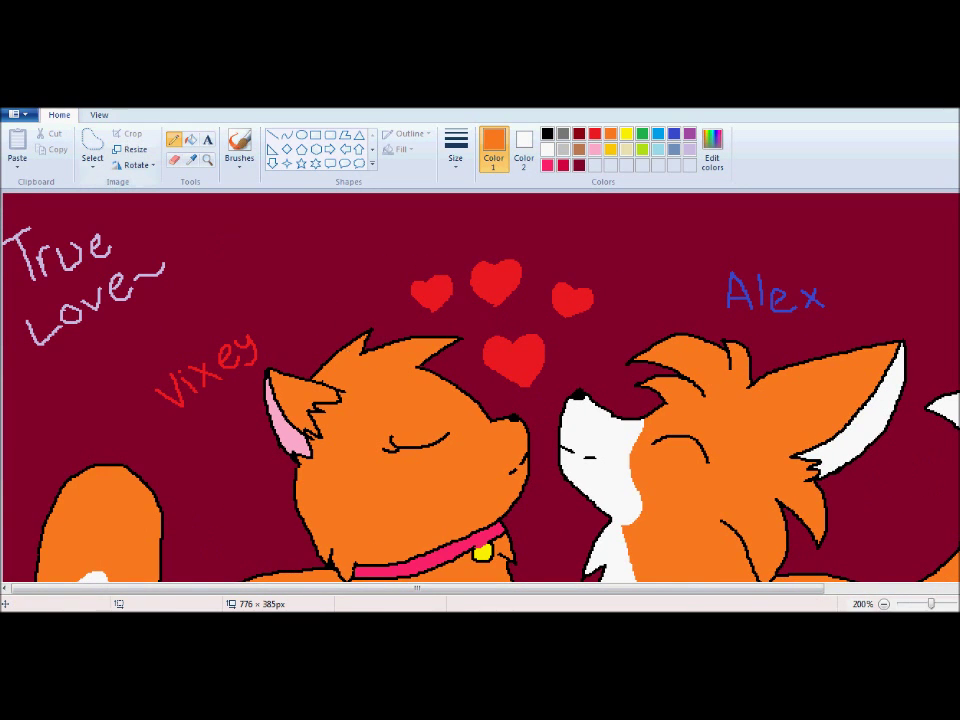
left_click(884, 604)
left_click(884, 604)
left_click(957, 604)
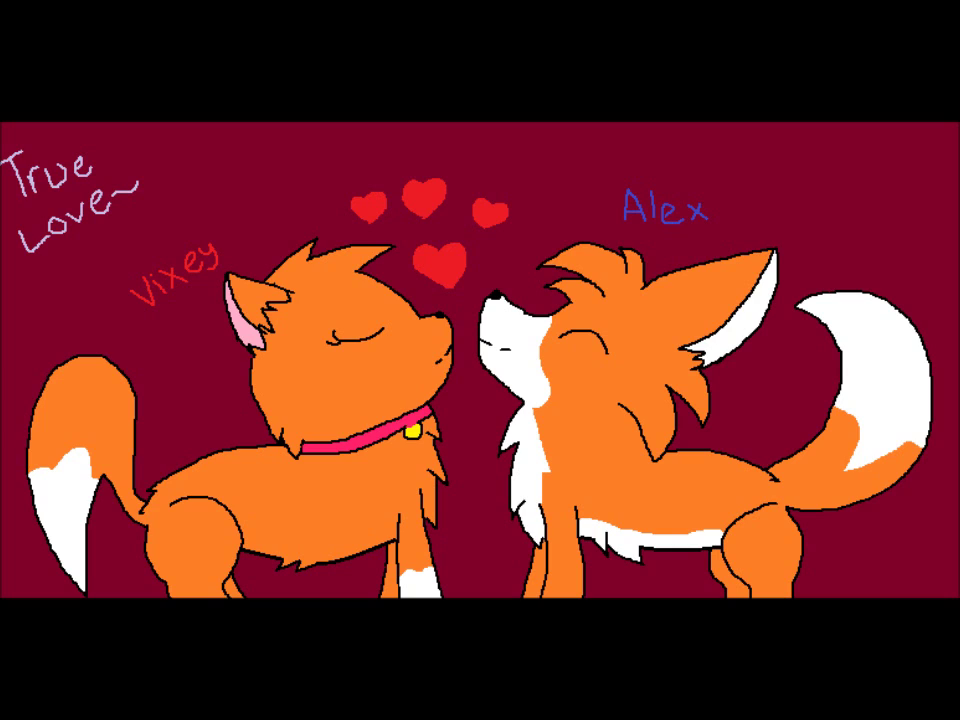